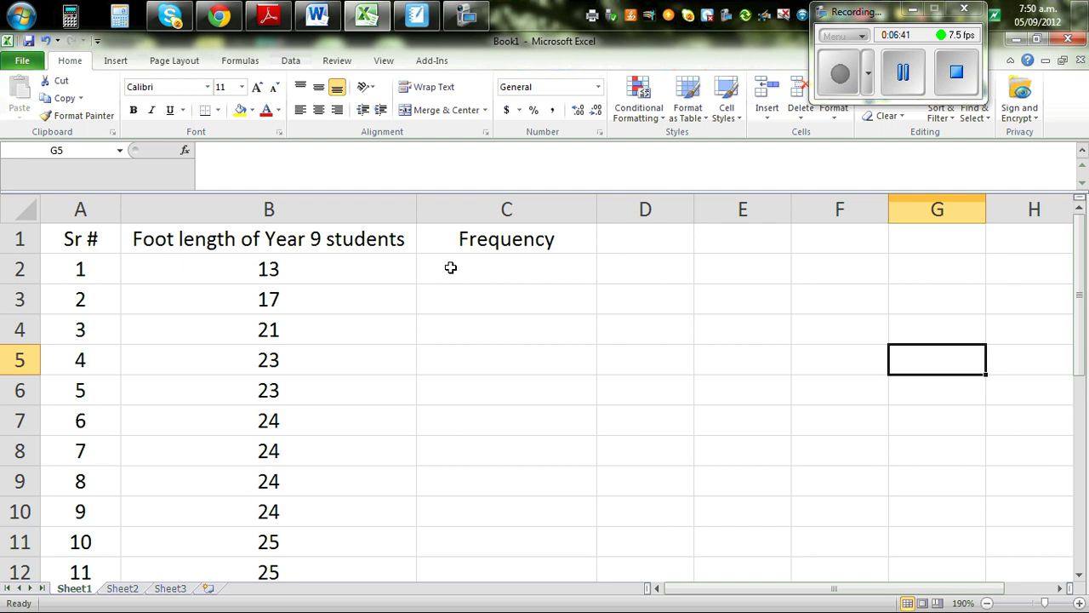
{"action": "left_click", "coordinate": [443, 275]}
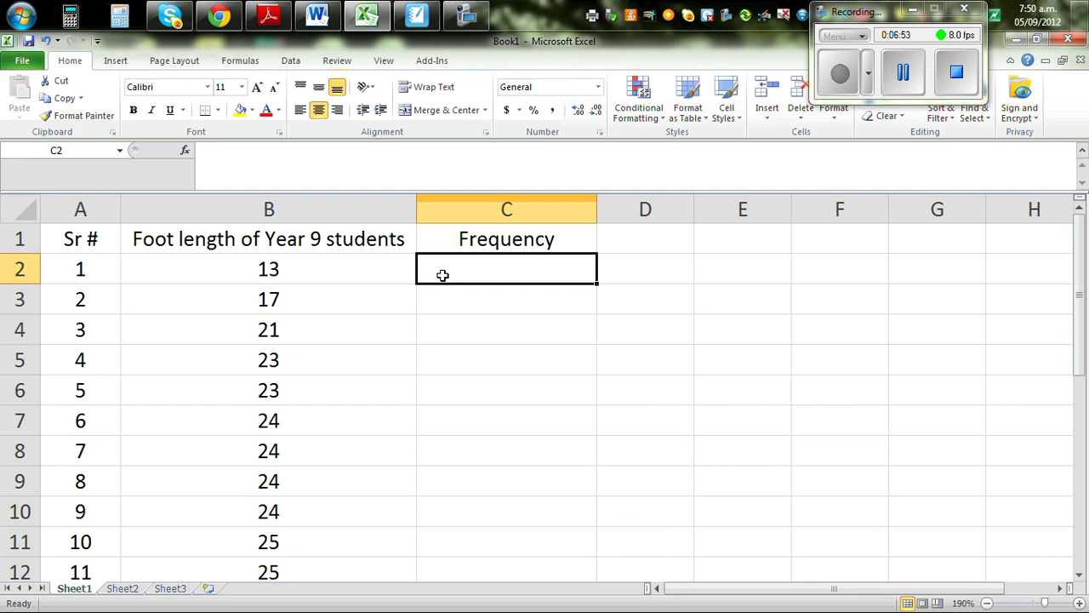
{"action": "type", "text": "="}
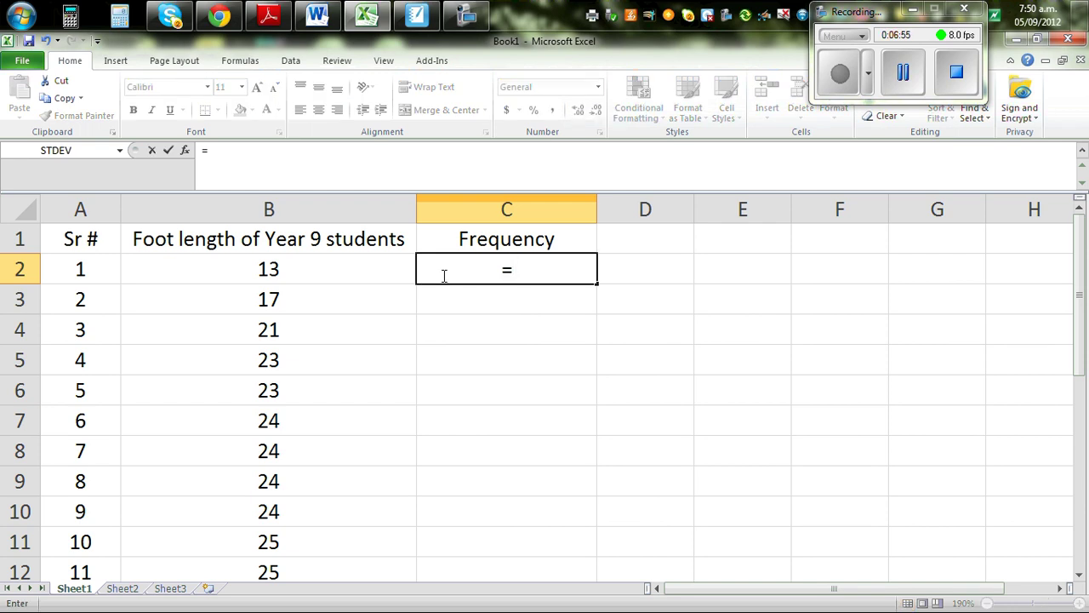
{"action": "type", "text": "if"}
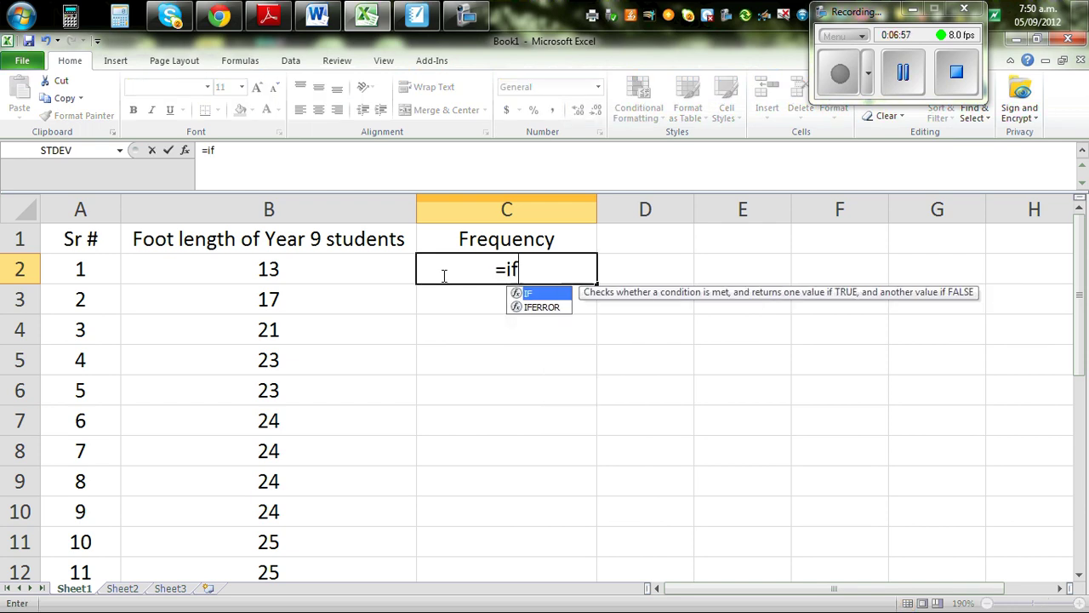
{"action": "type", "text": "("}
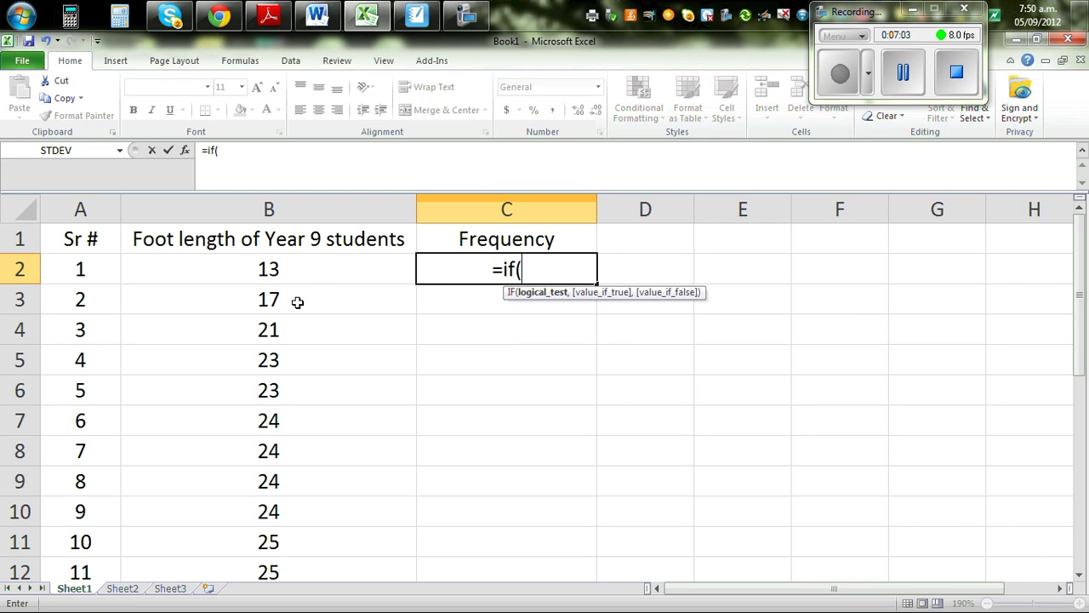
{"action": "left_click", "coordinate": [266, 303]}
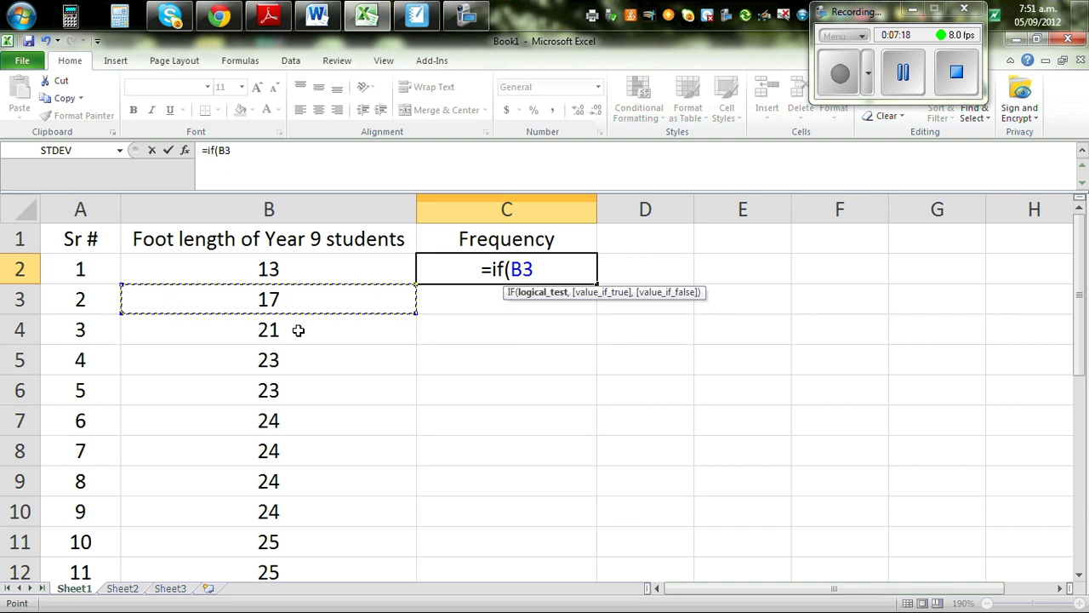
{"action": "type", "text": "="}
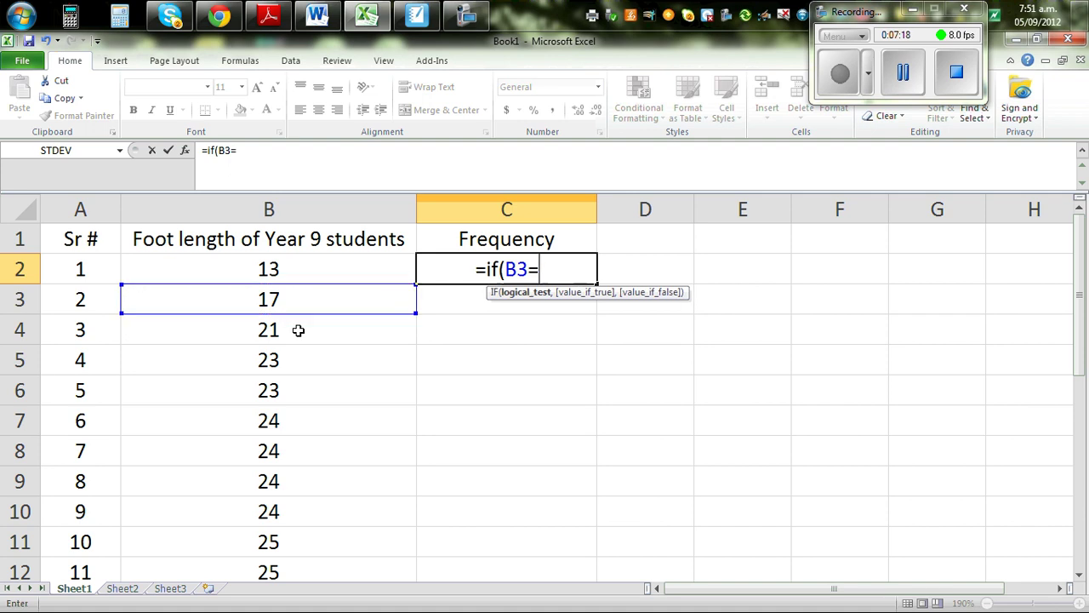
{"action": "left_click", "coordinate": [269, 266]}
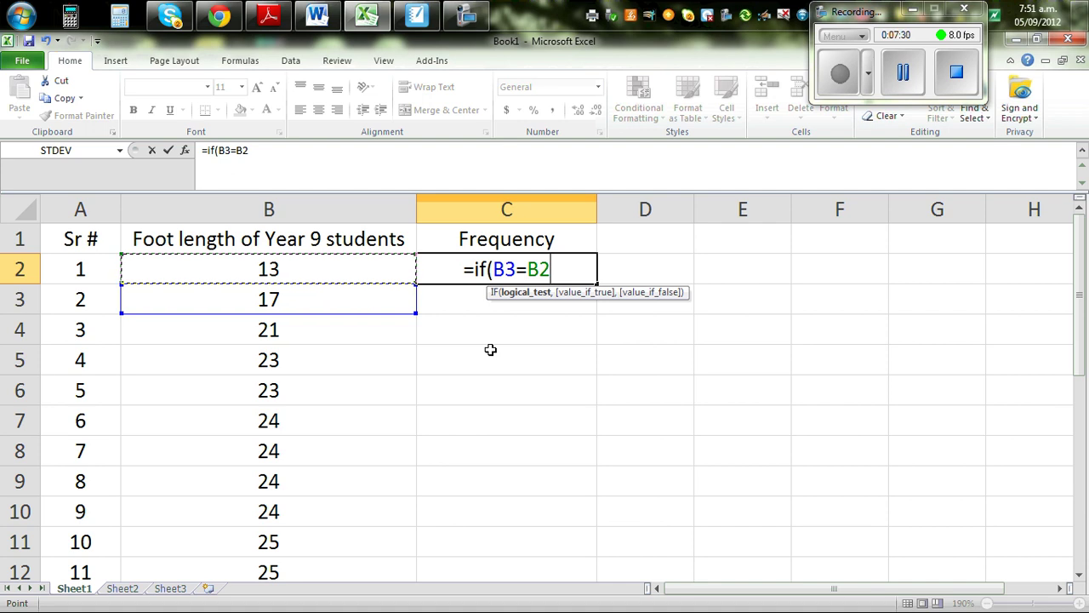
{"action": "key", "text": "BackSpace"}
{"action": "key", "text": "BackSpace"}
{"action": "key", "text": "BackSpace"}
{"action": "key", "text": "BackSpace"}
{"action": "key", "text": "BackSpace"}
{"action": "key", "text": "BackSpace"}
{"action": "key", "text": "BackSpace"}
{"action": "key", "text": "BackSpace"}
{"action": "key", "text": "BackSpace"}
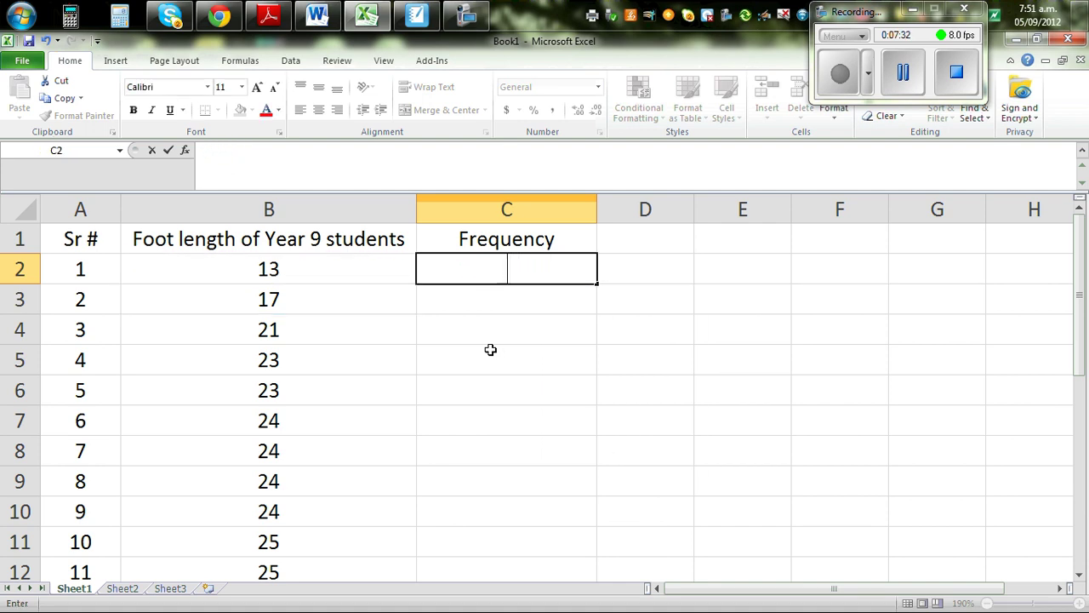
{"action": "left_click", "coordinate": [634, 367]}
Enter 1 as the first frequency value in cell C2.
{"action": "left_click", "coordinate": [508, 270]}
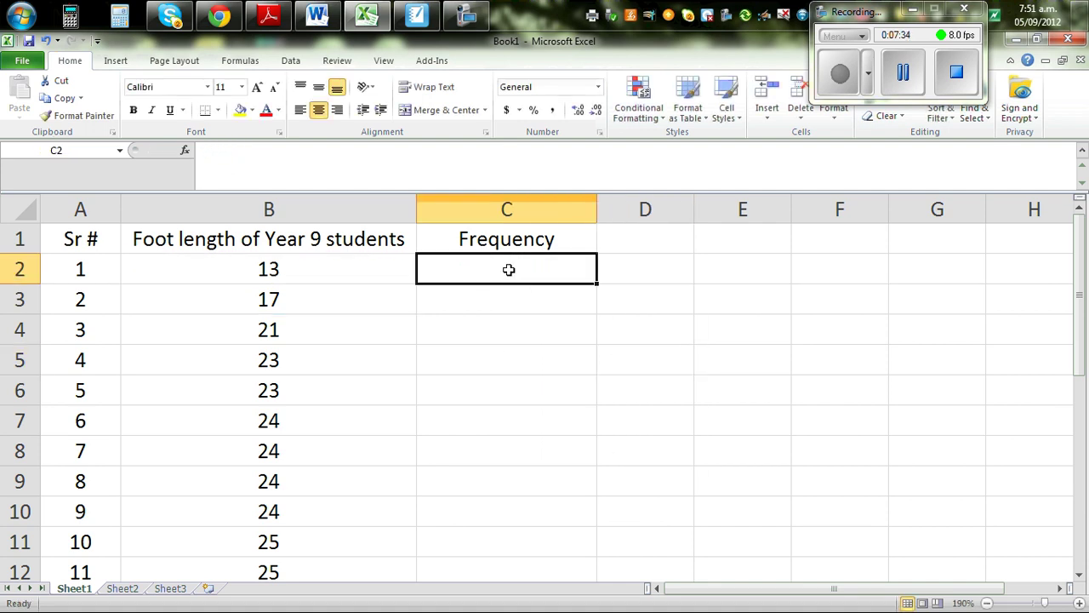
{"action": "type", "text": "1"}
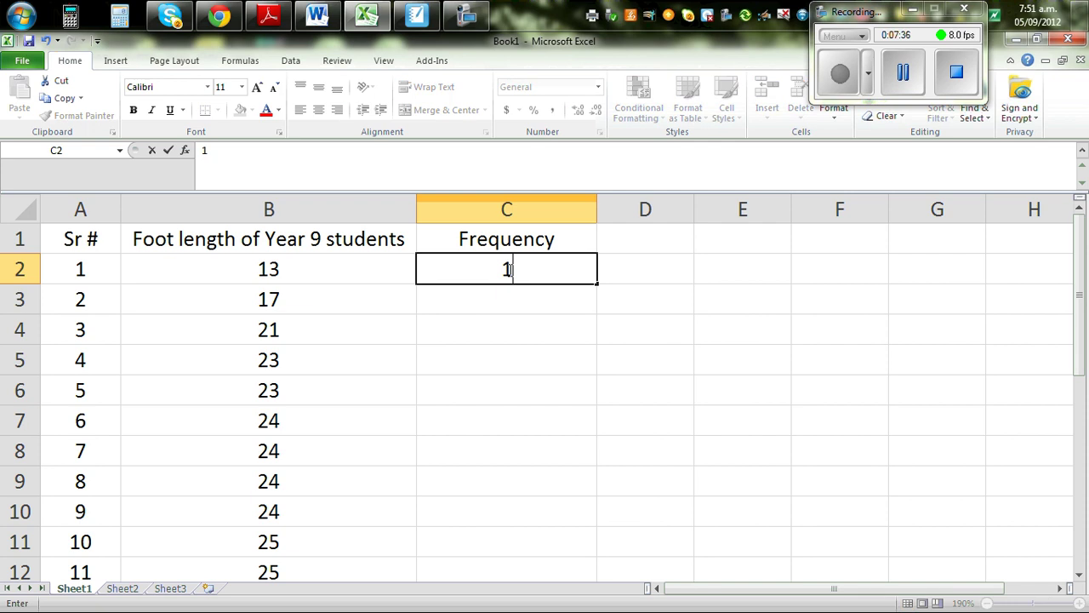
Enter the formula =IF(B3=B2,C2+1,1) in cell C3 to keep a running count of repeated foot lengths.
{"action": "left_click", "coordinate": [477, 301]}
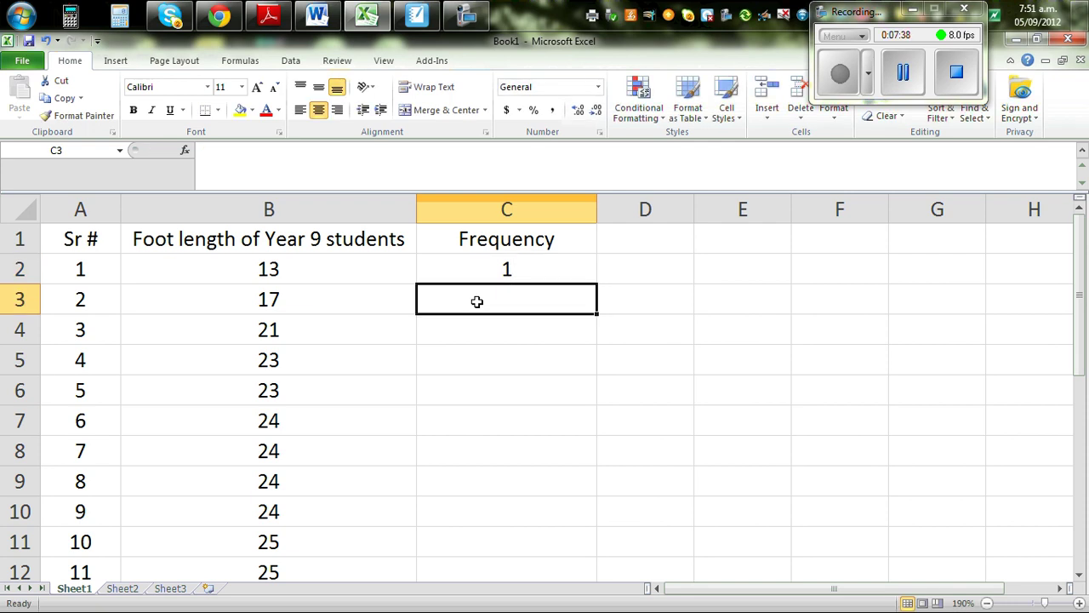
{"action": "type", "text": "=i"}
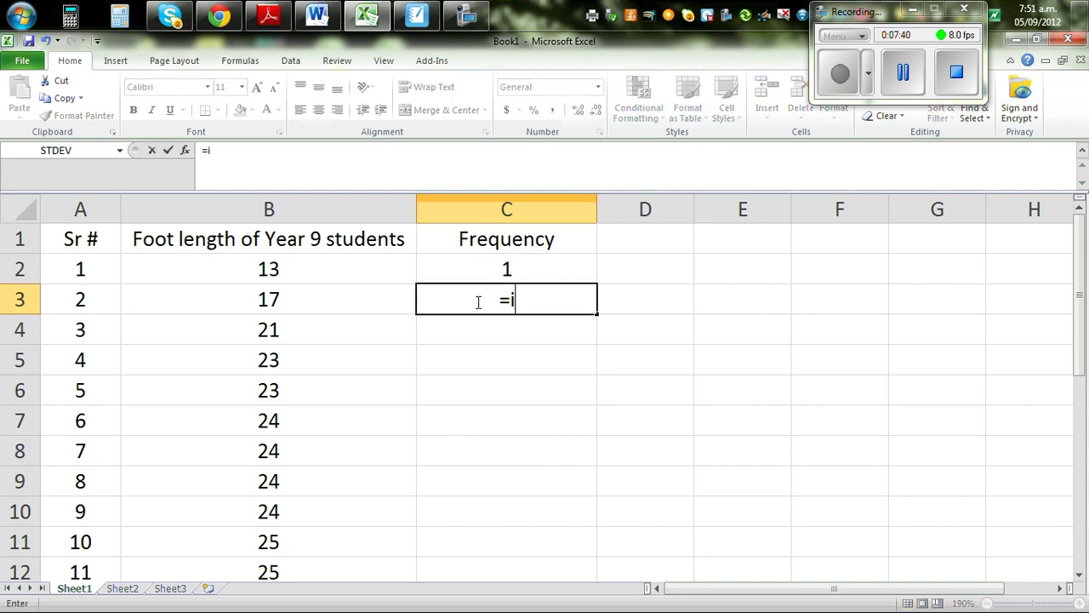
{"action": "type", "text": "f("}
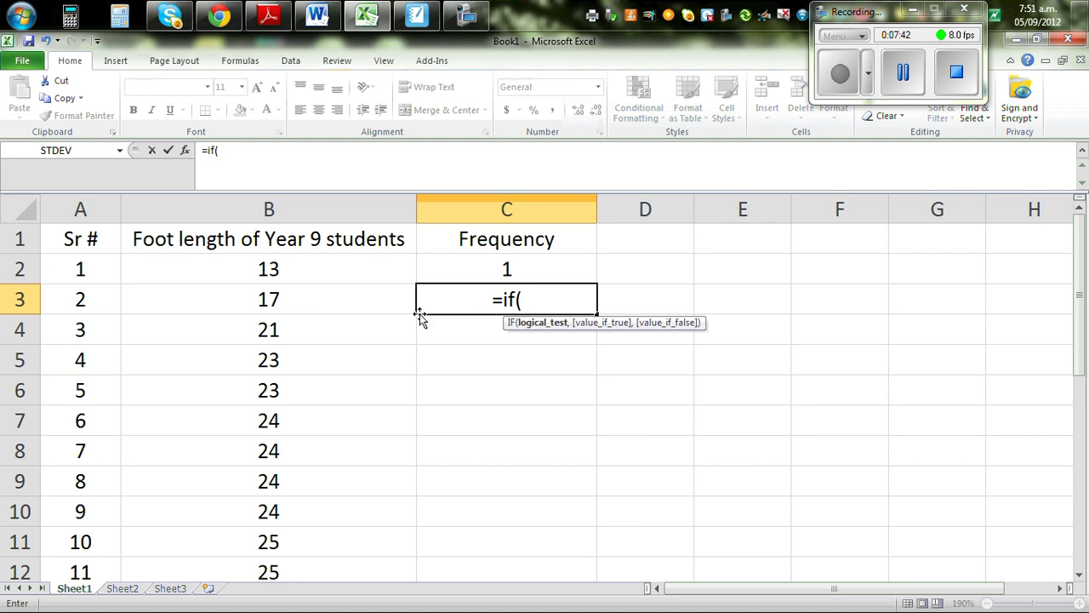
{"action": "left_click", "coordinate": [270, 298]}
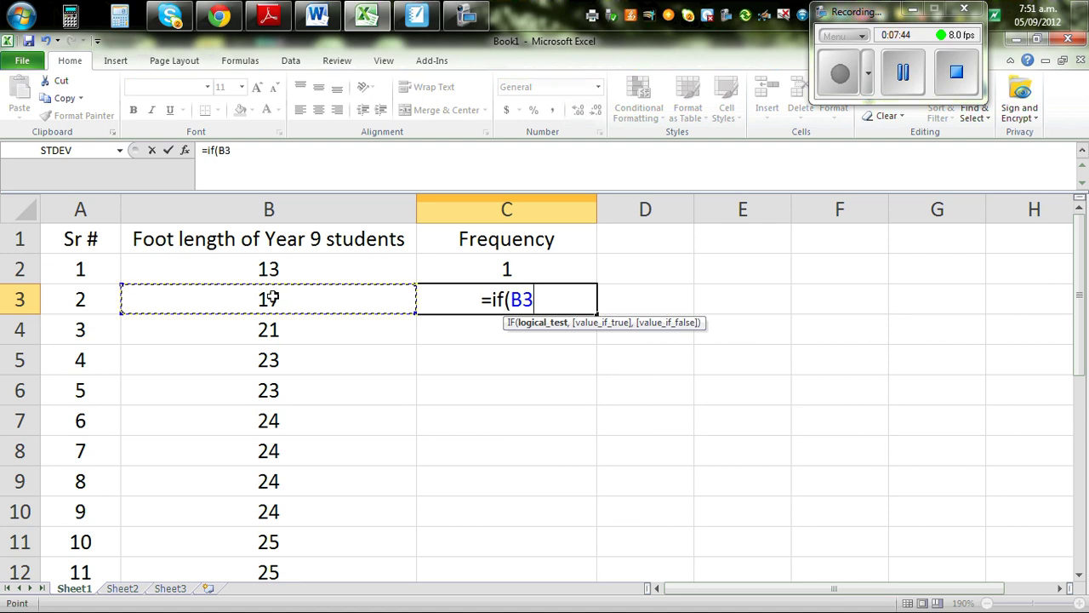
{"action": "type", "text": "="}
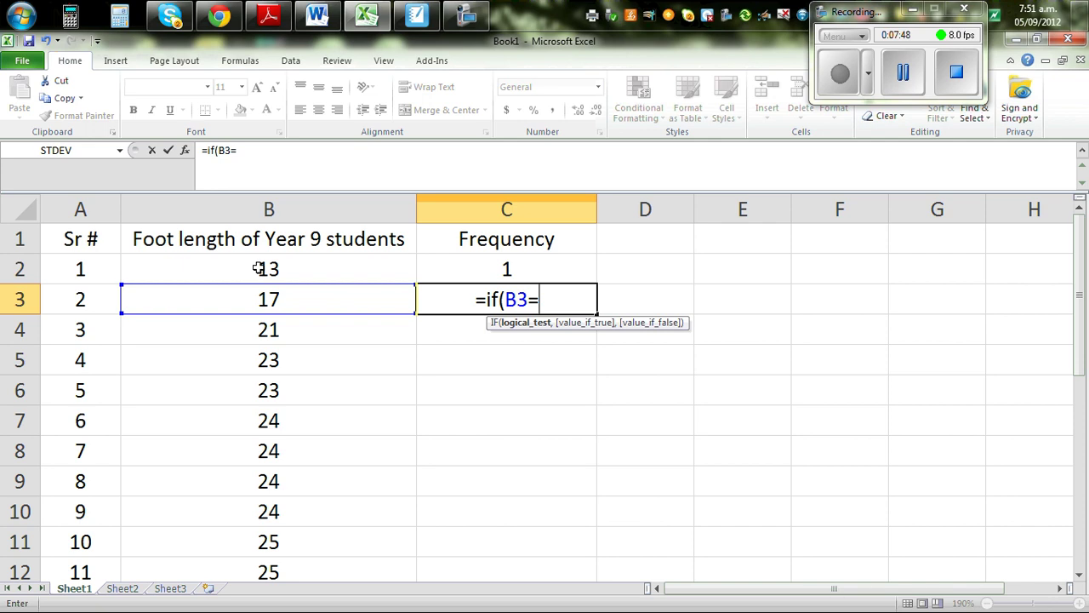
{"action": "left_click", "coordinate": [257, 268]}
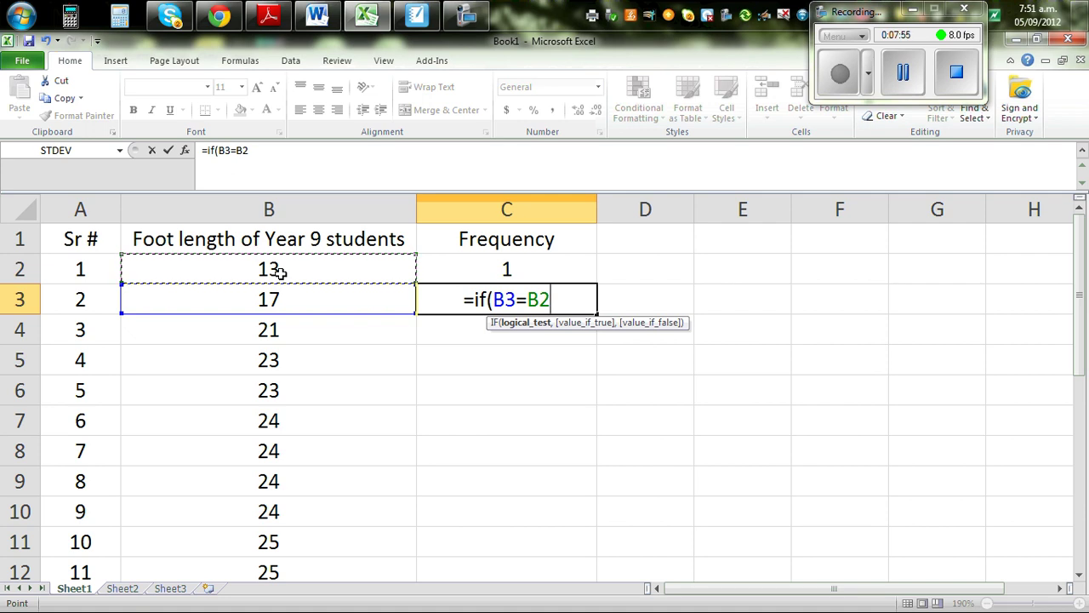
{"action": "type", "text": ","}
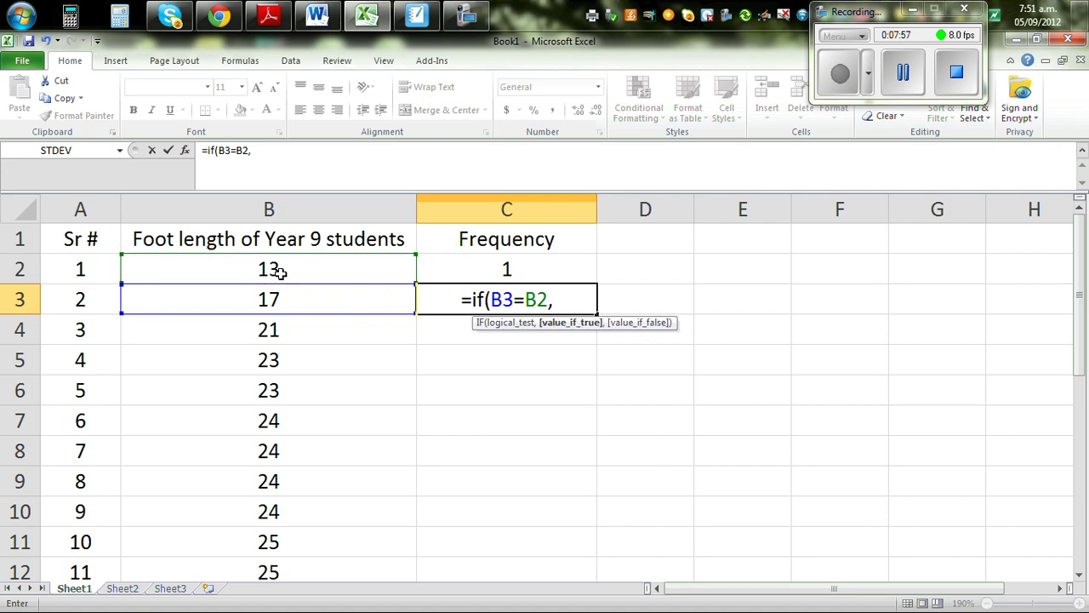
{"action": "left_click", "coordinate": [509, 269]}
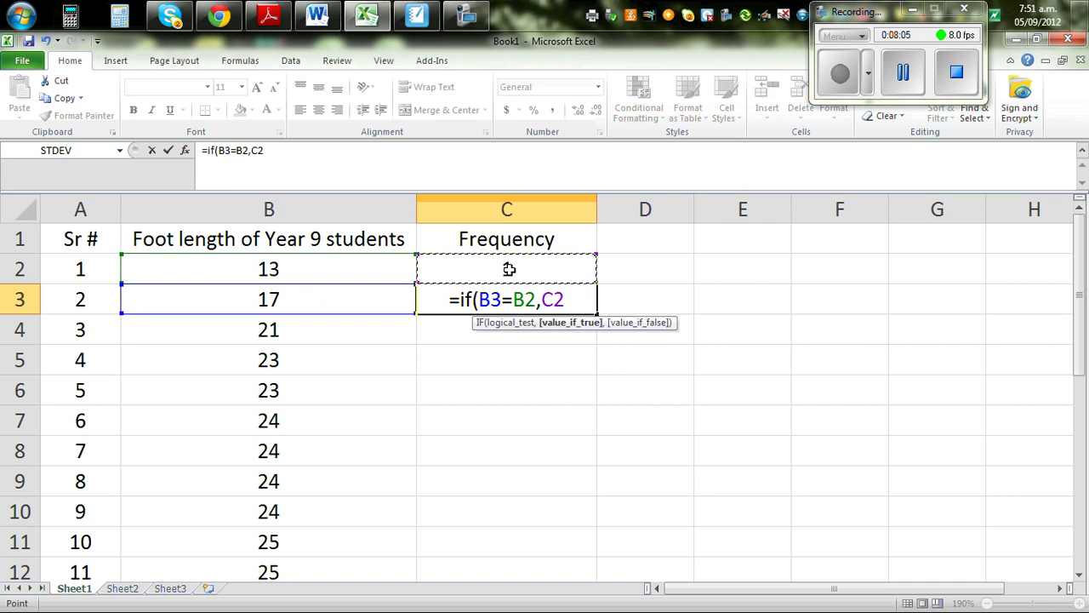
{"action": "type", "text": "+"}
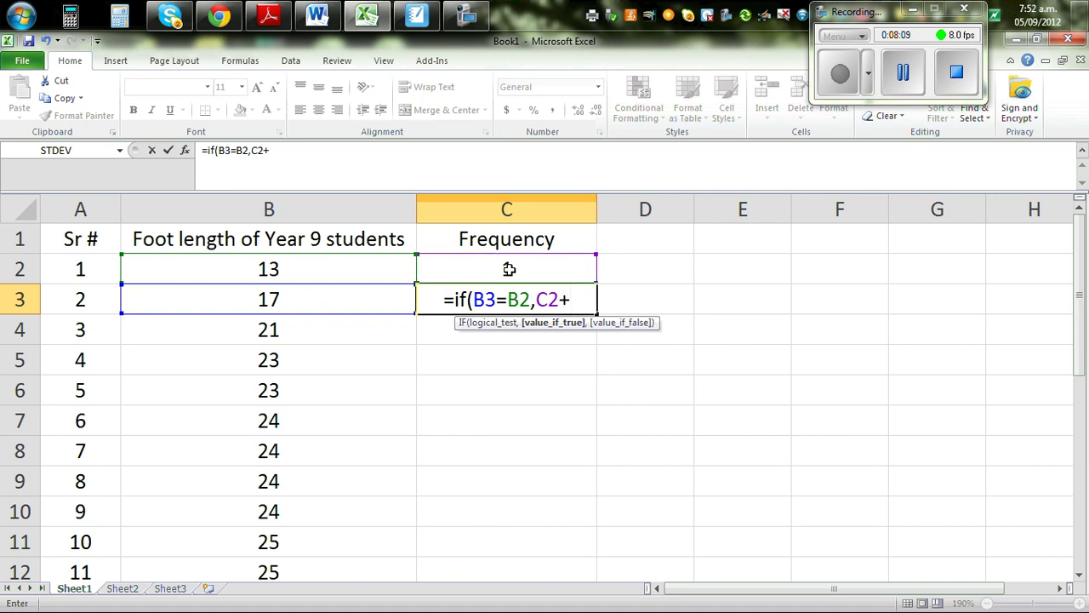
{"action": "type", "text": "1"}
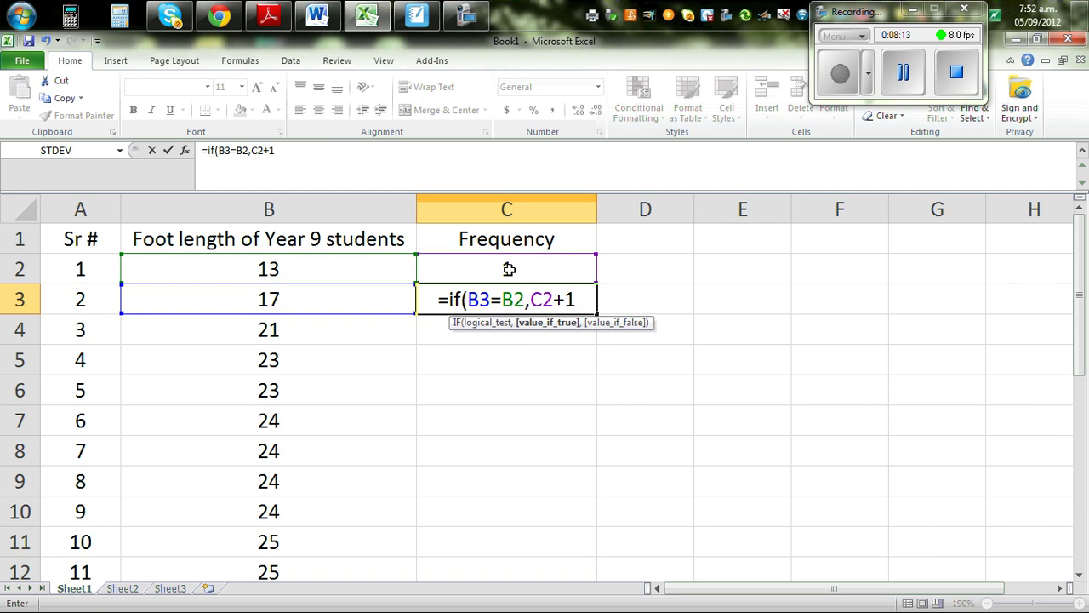
{"action": "type", "text": ","}
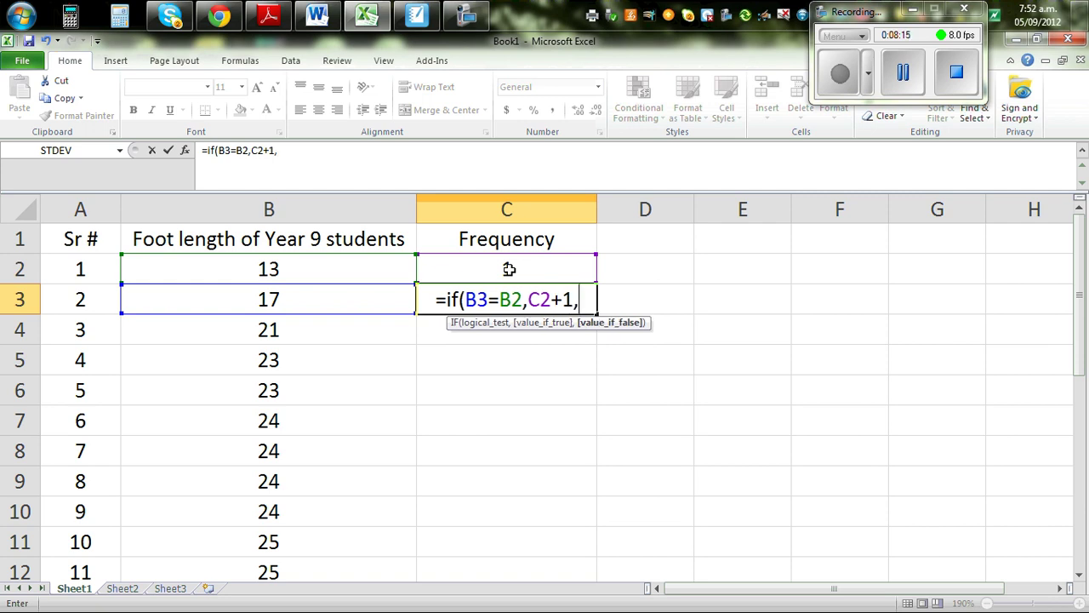
{"action": "type", "text": "1"}
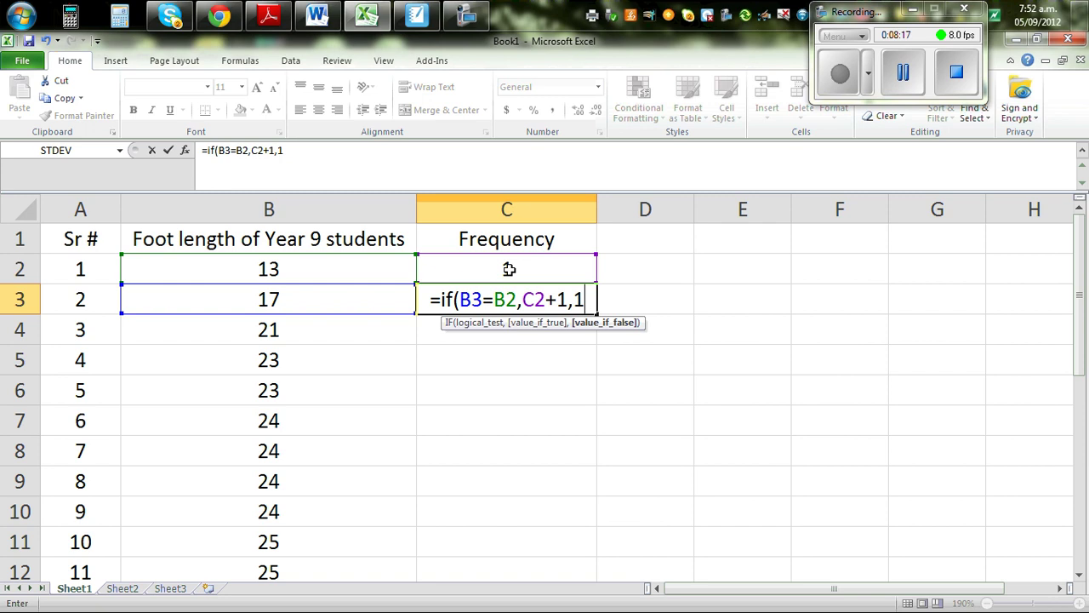
{"action": "type", "text": ")"}
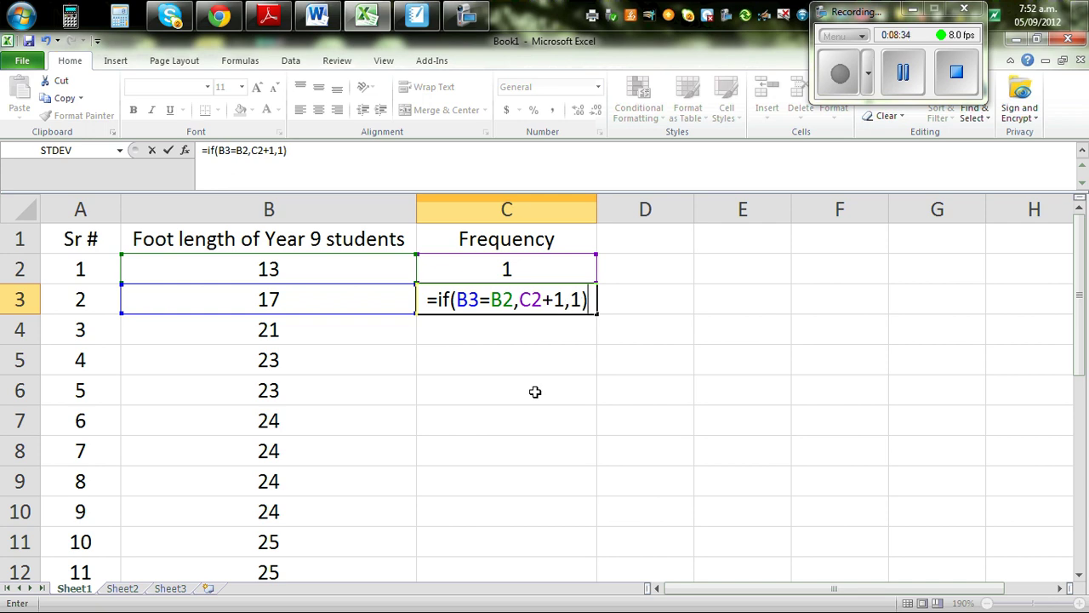
{"action": "key", "text": "Return"}
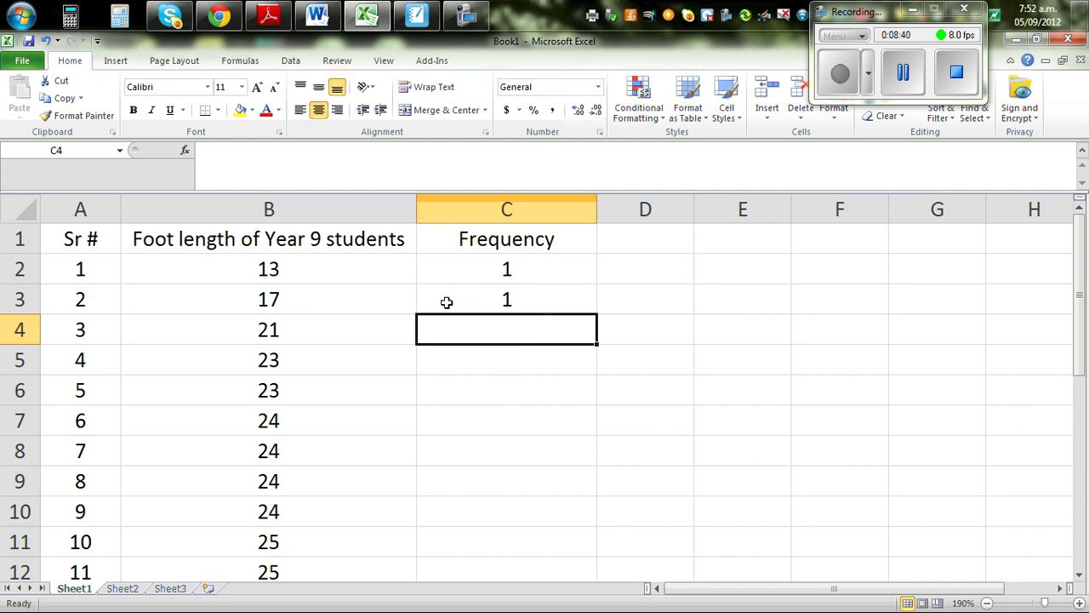
Fill the formula in C3 down the Frequency column to row 21.
{"action": "left_click", "coordinate": [483, 301]}
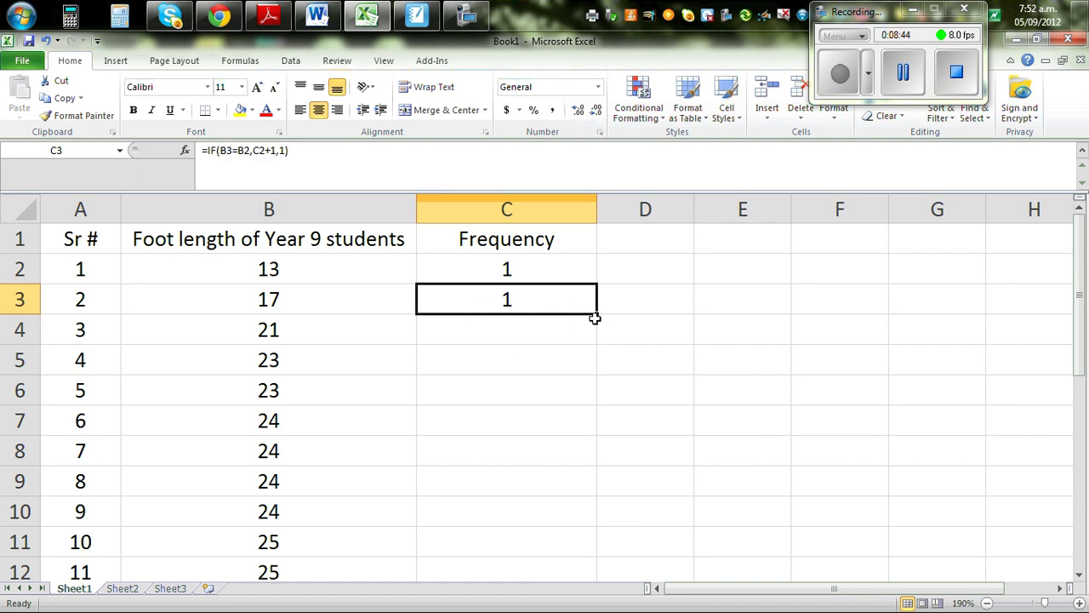
{"action": "left_click_drag", "start_coordinate": [595, 314], "coordinate": [571, 510]}
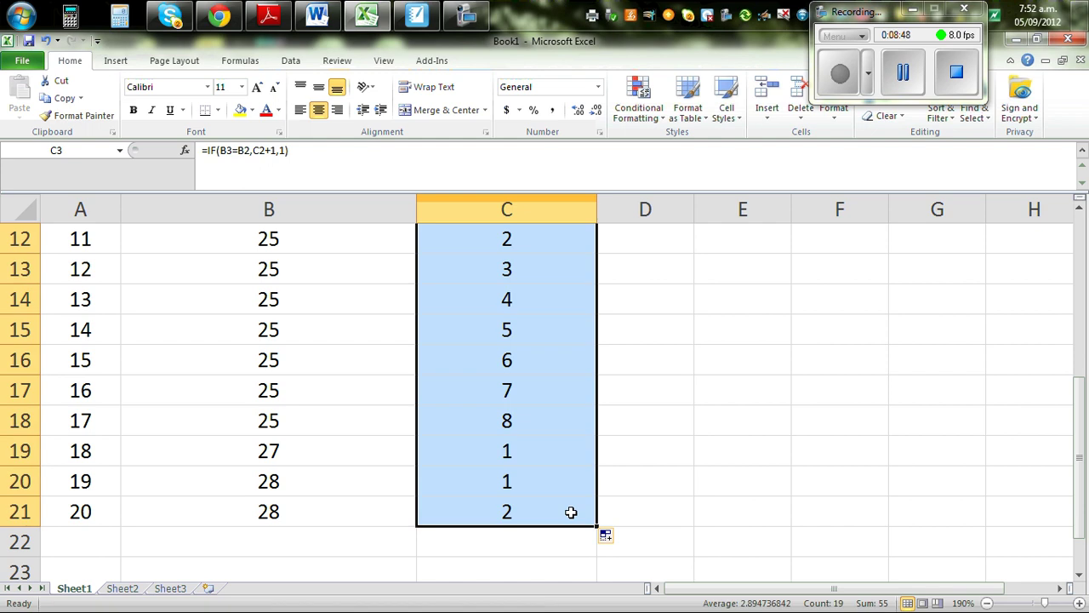
{"action": "left_click", "coordinate": [717, 455]}
Review the running counts in the Frequency column against the foot lengths through row 21.
{"action": "scroll", "coordinate": [718, 455], "scroll_direction": "up", "scroll_amount": 1}
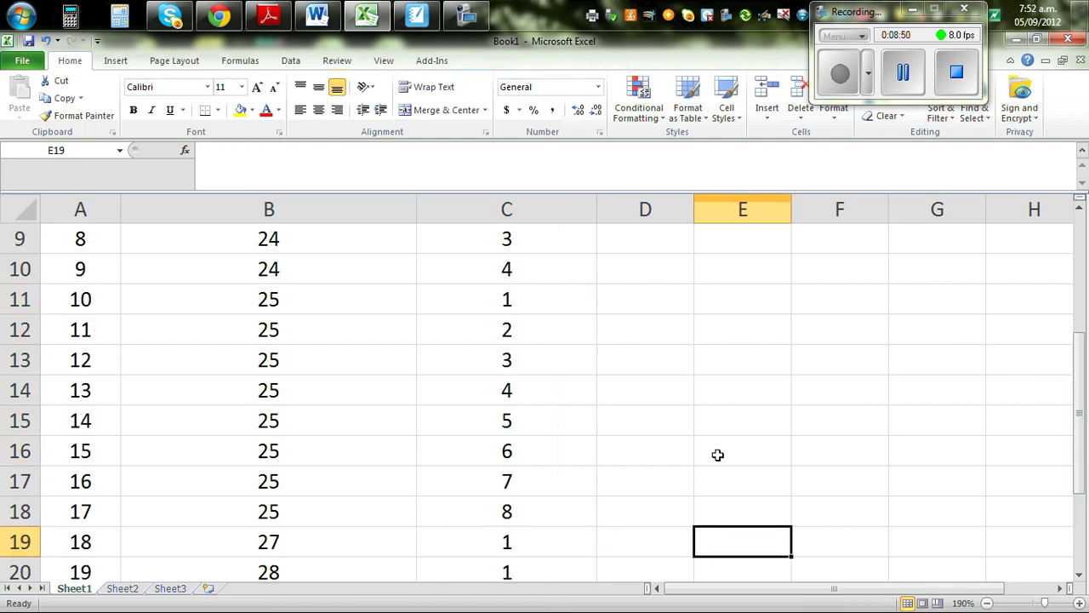
{"action": "scroll", "coordinate": [718, 456], "scroll_direction": "down", "scroll_amount": 2}
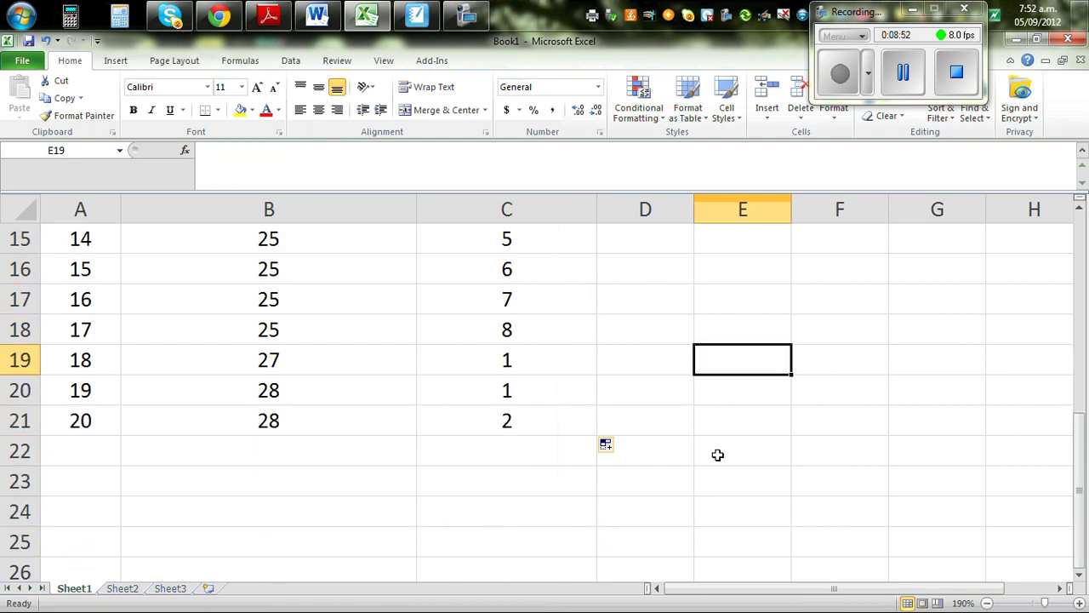
{"action": "scroll", "coordinate": [659, 406], "scroll_direction": "up", "scroll_amount": 5}
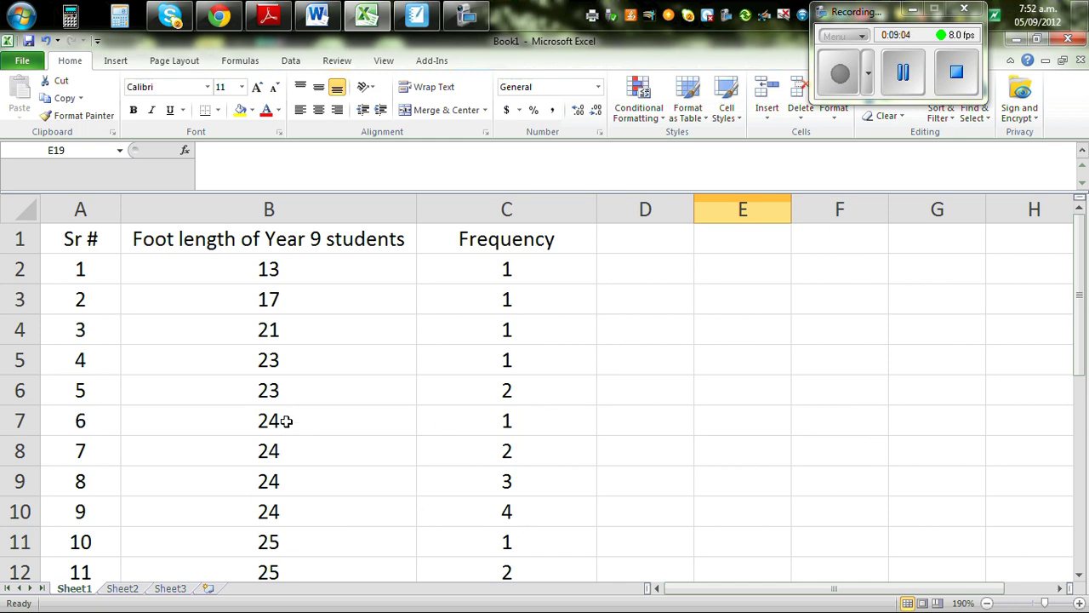
{"action": "scroll", "coordinate": [700, 474], "scroll_direction": "down", "scroll_amount": 1}
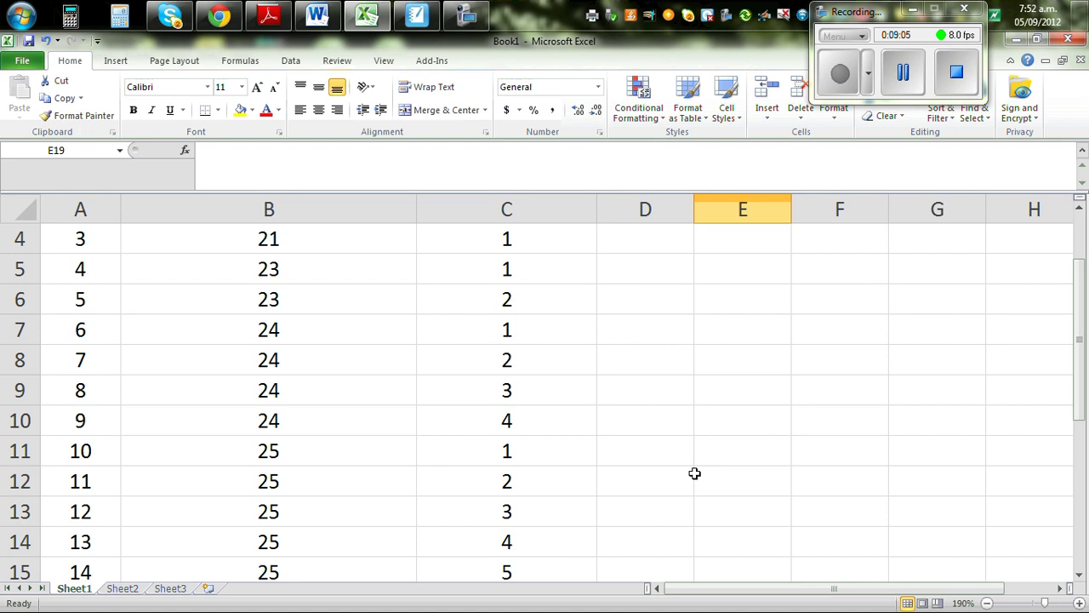
{"action": "scroll", "coordinate": [350, 470], "scroll_direction": "down", "scroll_amount": 2}
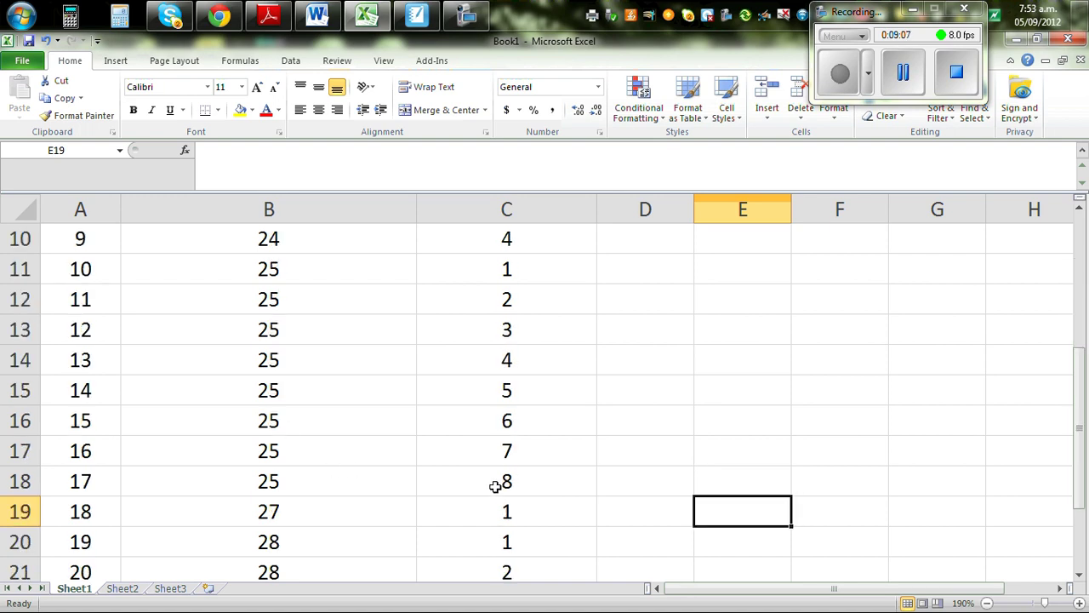
{"action": "scroll", "coordinate": [673, 492], "scroll_direction": "down", "scroll_amount": 1}
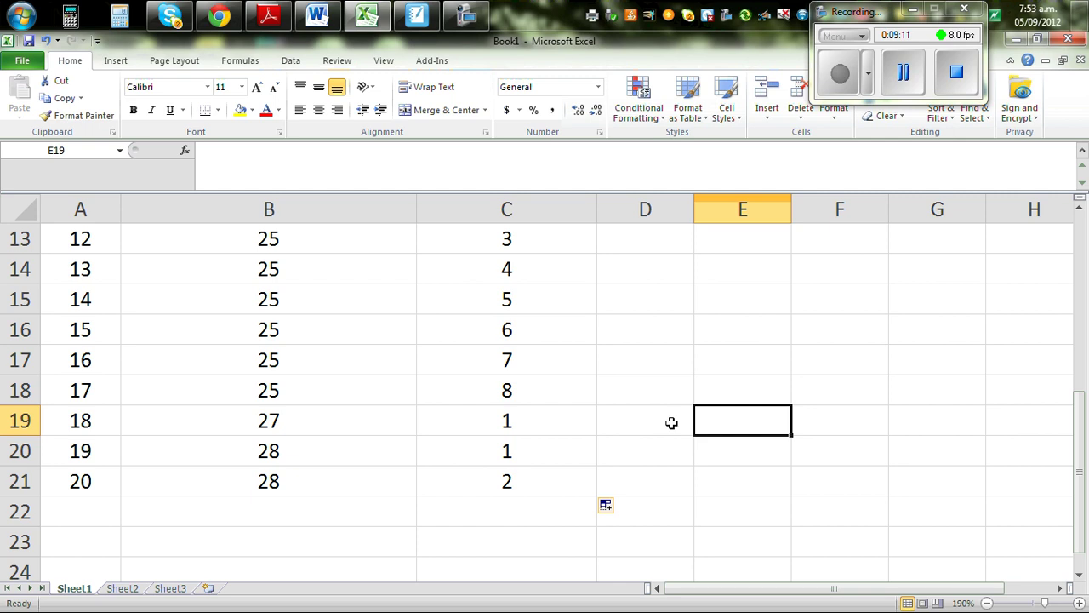
{"action": "scroll", "coordinate": [685, 407], "scroll_direction": "up", "scroll_amount": 3}
{"action": "scroll", "coordinate": [690, 399], "scroll_direction": "up", "scroll_amount": 1}
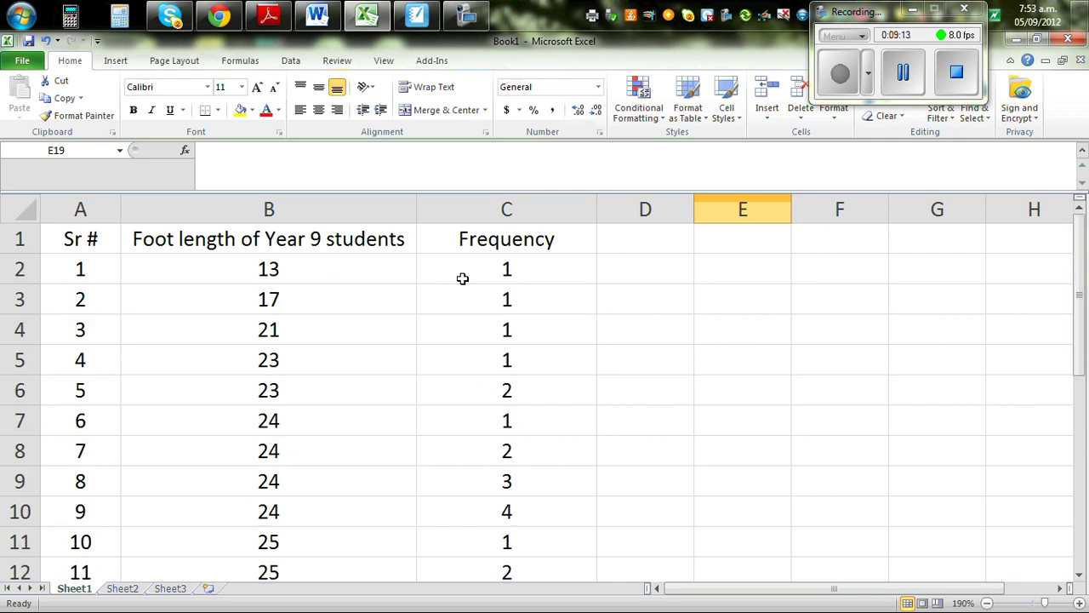
Insert a markers-only scatter chart from the foot length and frequency data in B1:C21.
{"action": "left_click_drag", "start_coordinate": [194, 240], "coordinate": [445, 514]}
{"action": "scroll", "coordinate": [778, 294], "scroll_direction": "up", "scroll_amount": 4}
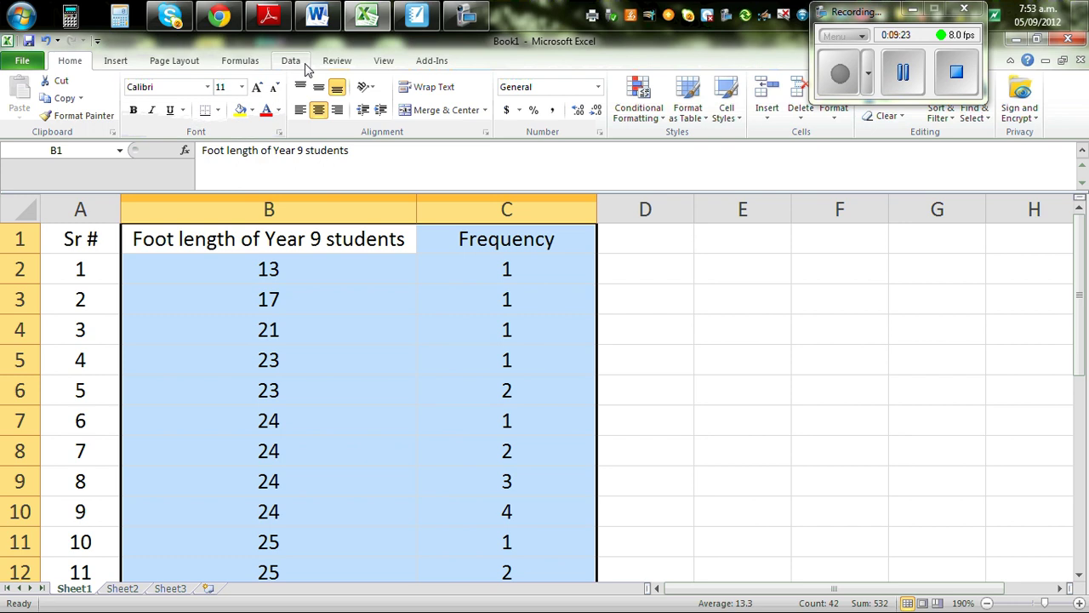
{"action": "left_click", "coordinate": [114, 64]}
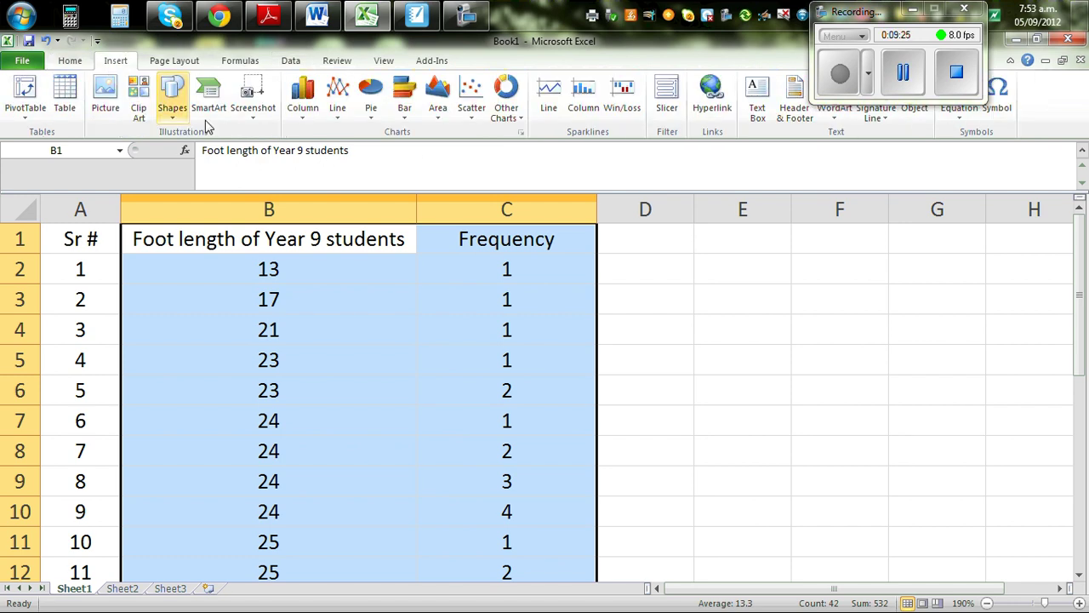
{"action": "left_click", "coordinate": [473, 117]}
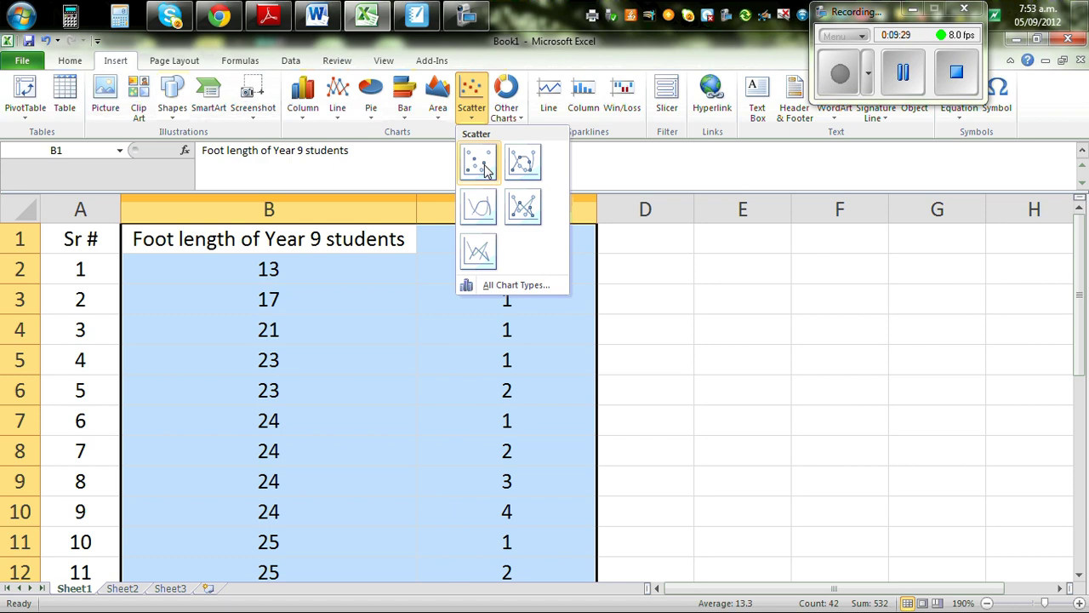
{"action": "left_click", "coordinate": [481, 165]}
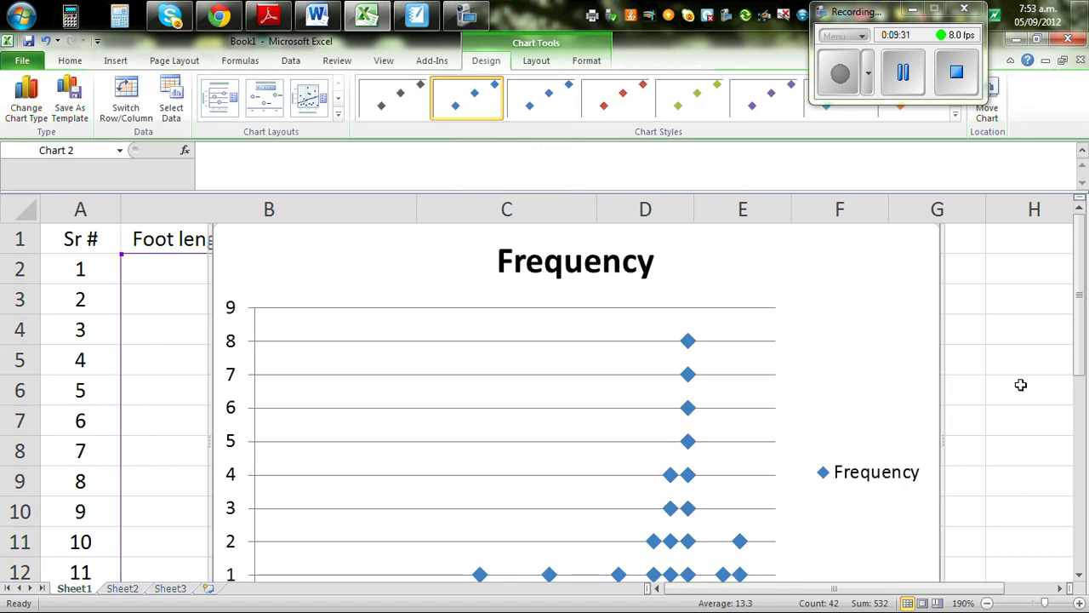
Delete the Frequency legend from the scatter chart.
{"action": "scroll", "coordinate": [1038, 400], "scroll_direction": "down", "scroll_amount": 1}
{"action": "scroll", "coordinate": [919, 434], "scroll_direction": "up", "scroll_amount": 1}
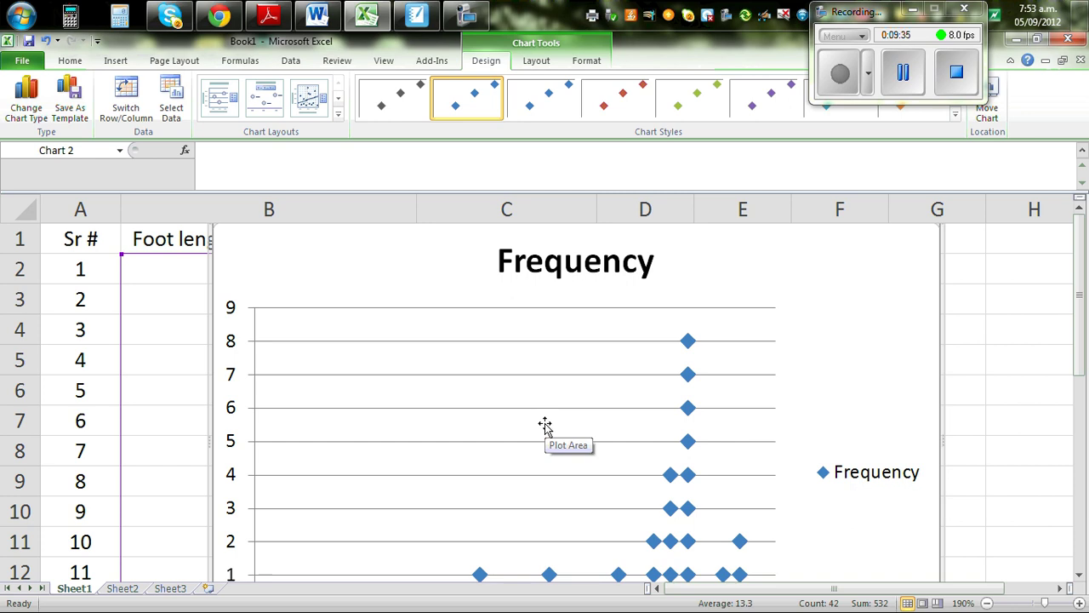
{"action": "scroll", "coordinate": [539, 421], "scroll_direction": "down", "scroll_amount": 1}
{"action": "scroll", "coordinate": [839, 456], "scroll_direction": "up", "scroll_amount": 1}
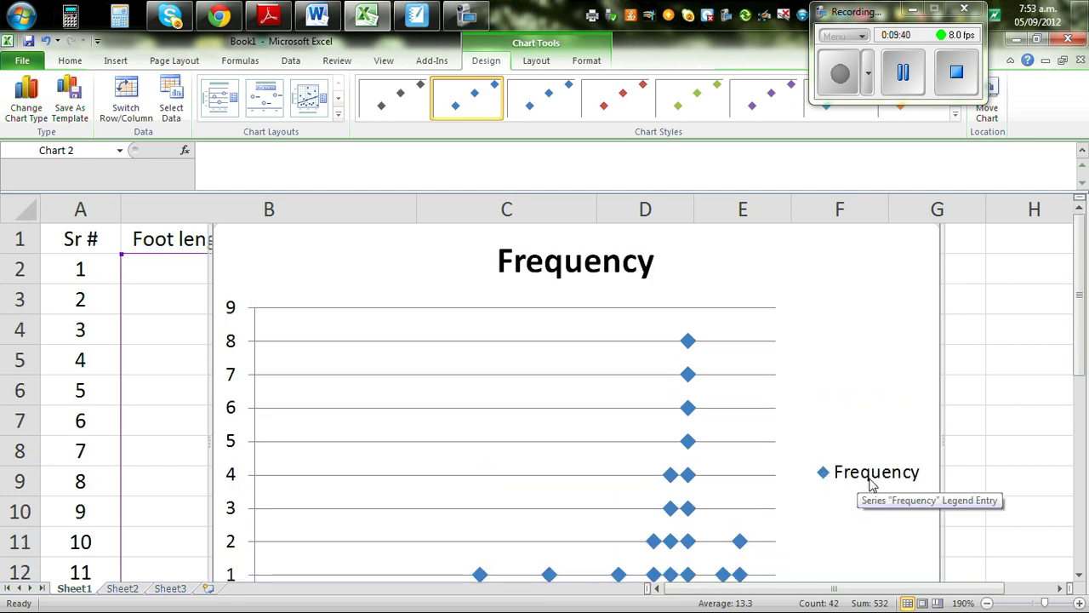
{"action": "scroll", "coordinate": [963, 432], "scroll_direction": "down", "scroll_amount": 1}
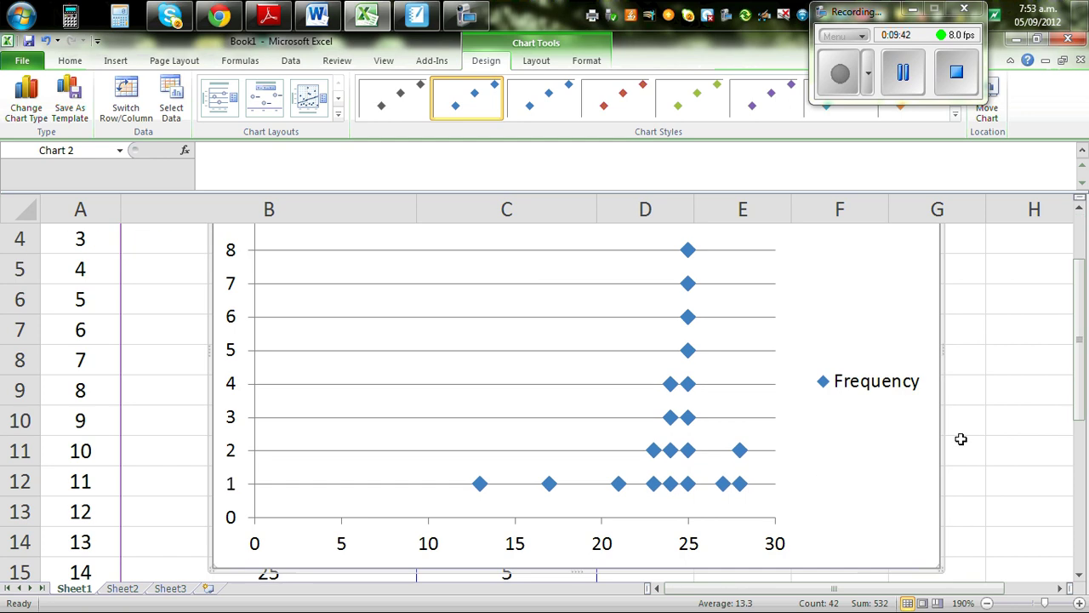
{"action": "scroll", "coordinate": [938, 389], "scroll_direction": "up", "scroll_amount": 1}
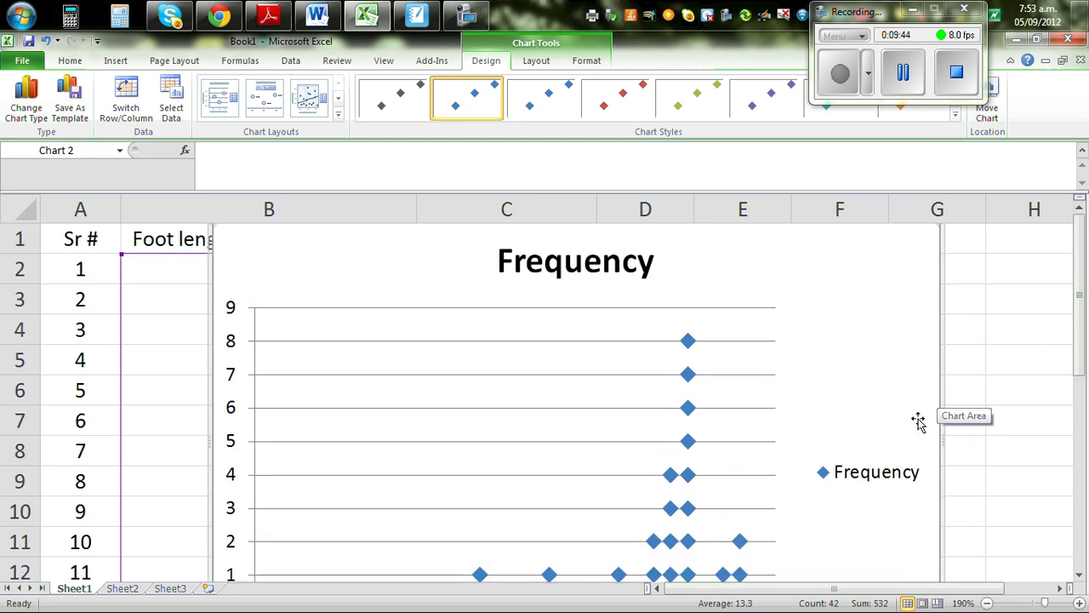
{"action": "left_click", "coordinate": [847, 481]}
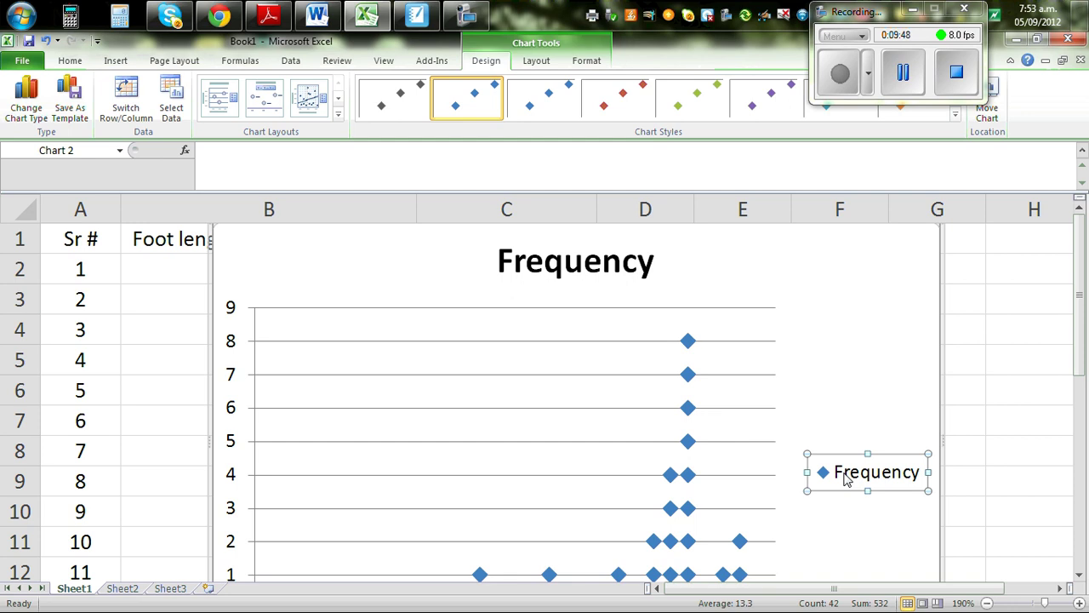
{"action": "key", "text": "Delete"}
{"action": "scroll", "coordinate": [843, 477], "scroll_direction": "down", "scroll_amount": 2}
{"action": "scroll", "coordinate": [844, 474], "scroll_direction": "up", "scroll_amount": 2}
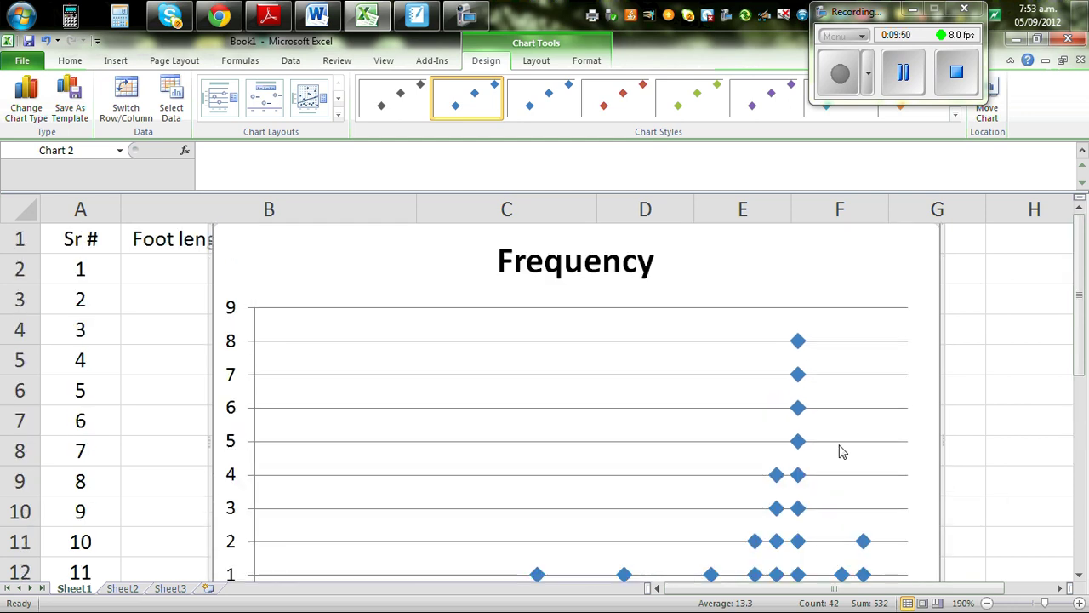
Change the chart title to "Dot plot of foot length of Year 9 students in cm".
{"action": "left_click", "coordinate": [546, 268]}
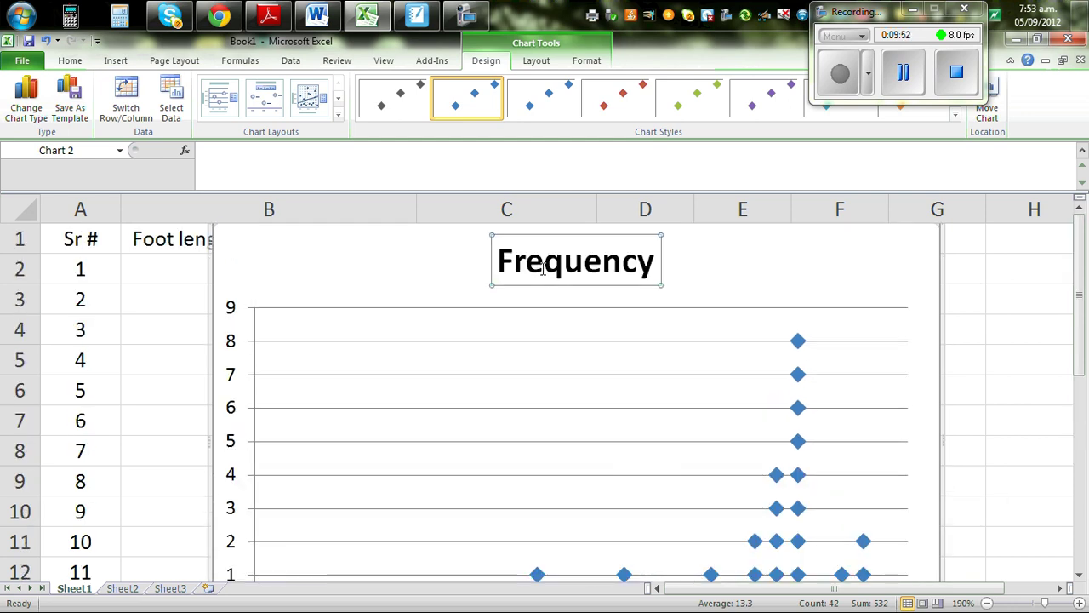
{"action": "type", "text": "Dot"}
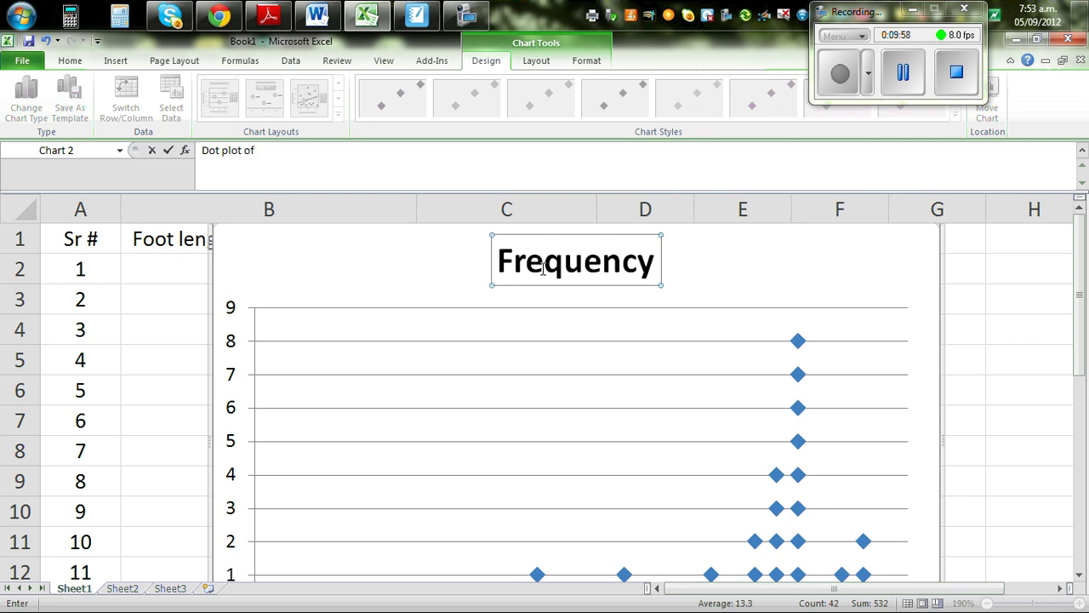
{"action": "type", "text": "plot of foot length of Year 9"}
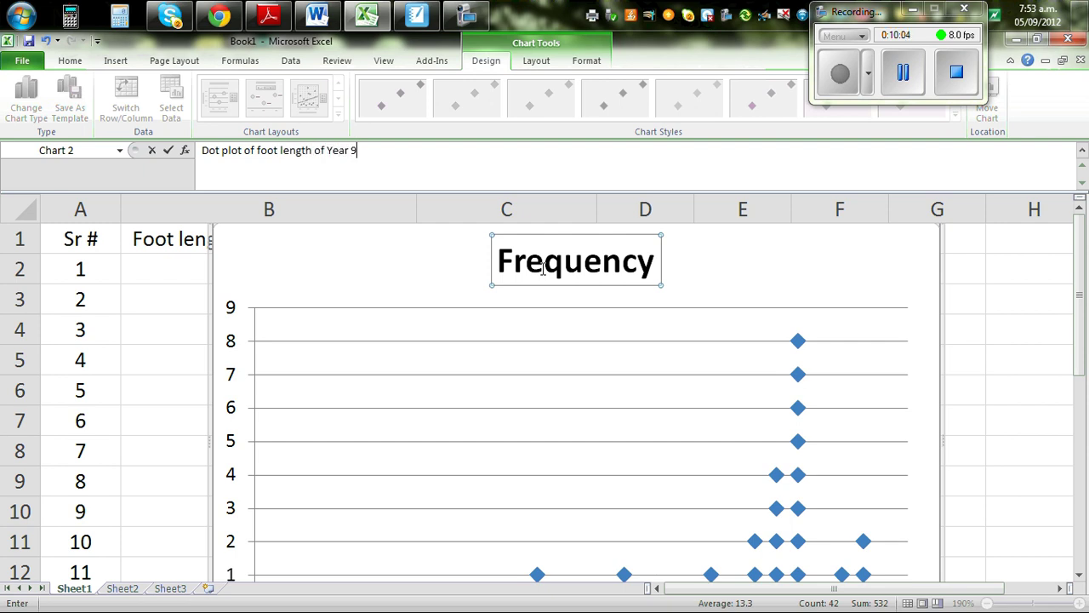
{"action": "type", "text": "en"}
{"action": "key", "text": "BackSpace"}
{"action": "key", "text": "BackSpace"}
{"action": "key", "text": "Return"}
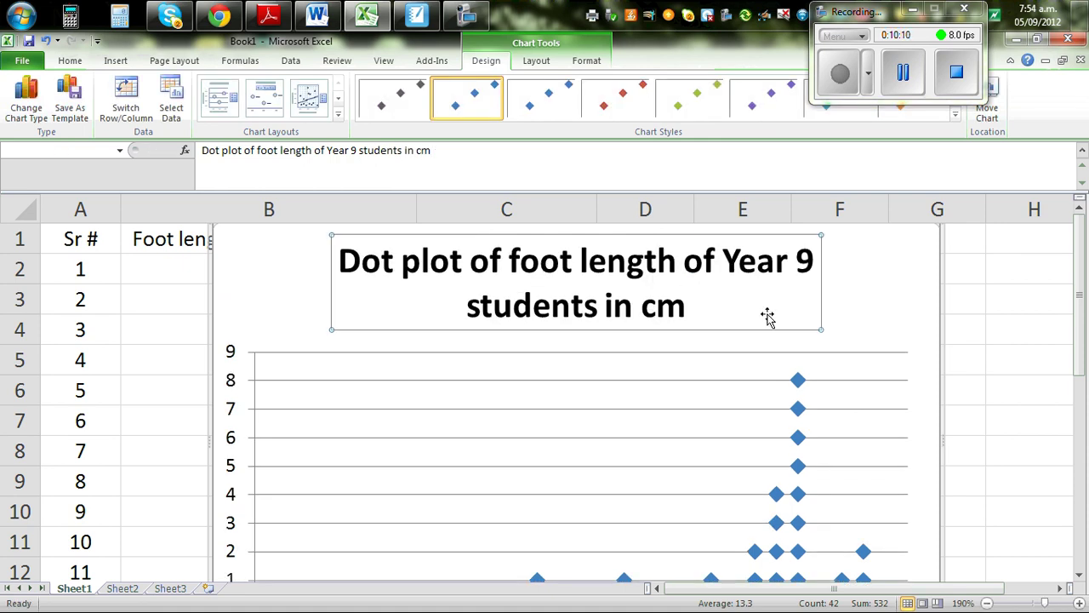
Move the chart slightly left and reduce its size so it ends in column F at about row 11.
{"action": "scroll", "coordinate": [953, 281], "scroll_direction": "down", "scroll_amount": 2}
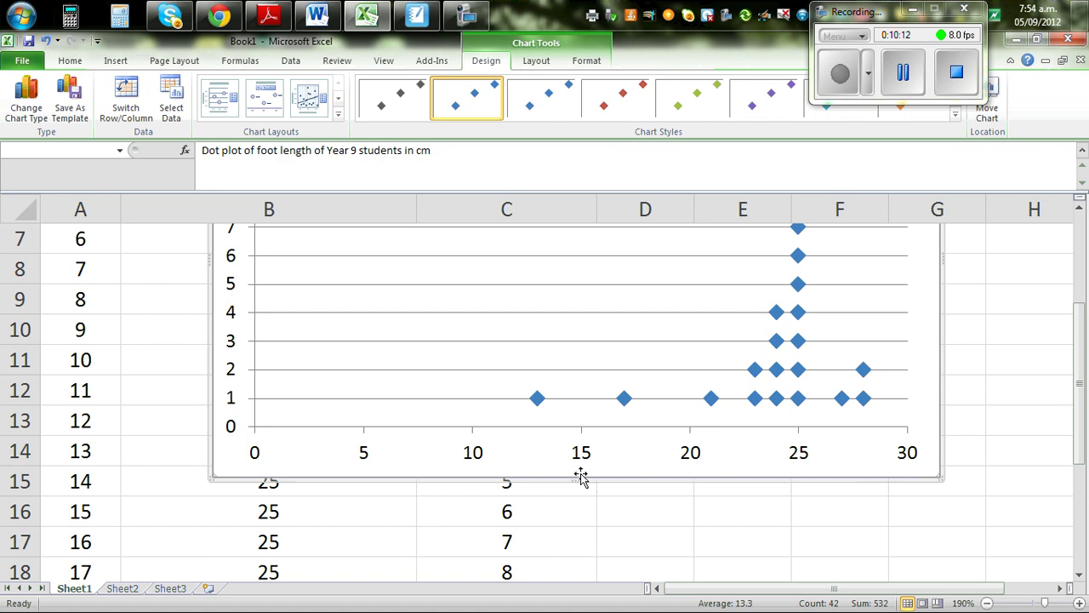
{"action": "scroll", "coordinate": [953, 405], "scroll_direction": "up", "scroll_amount": 2}
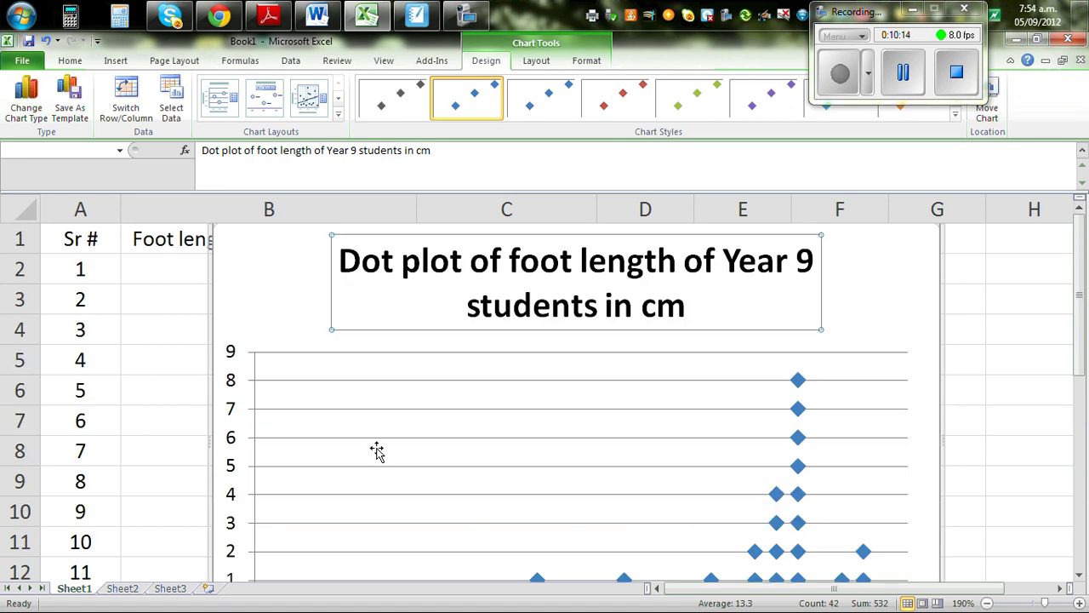
{"action": "scroll", "coordinate": [740, 426], "scroll_direction": "down", "scroll_amount": 1}
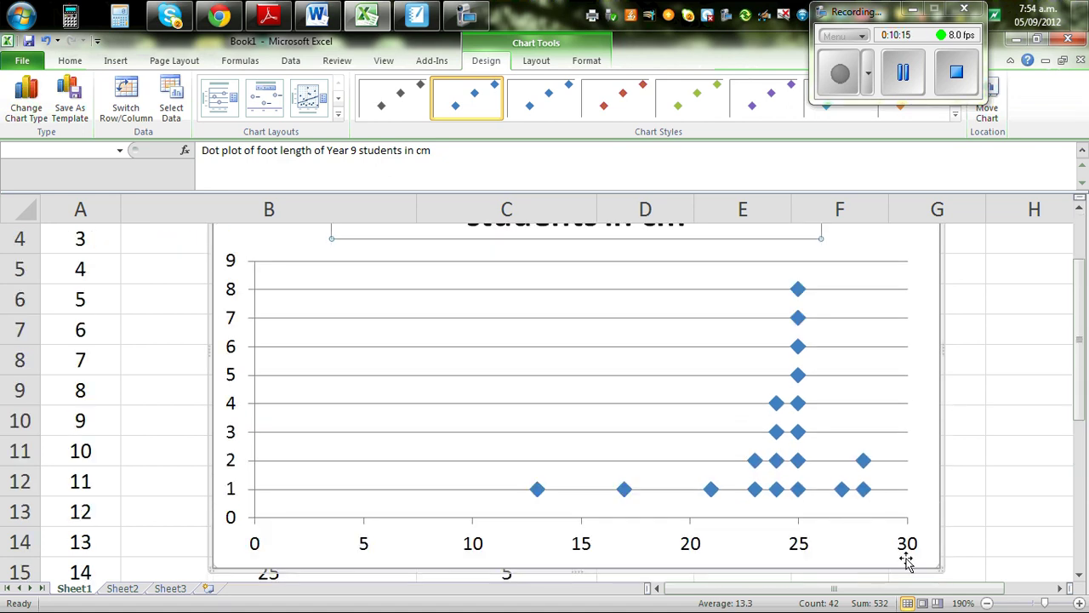
{"action": "left_click_drag", "start_coordinate": [935, 563], "coordinate": [888, 554]}
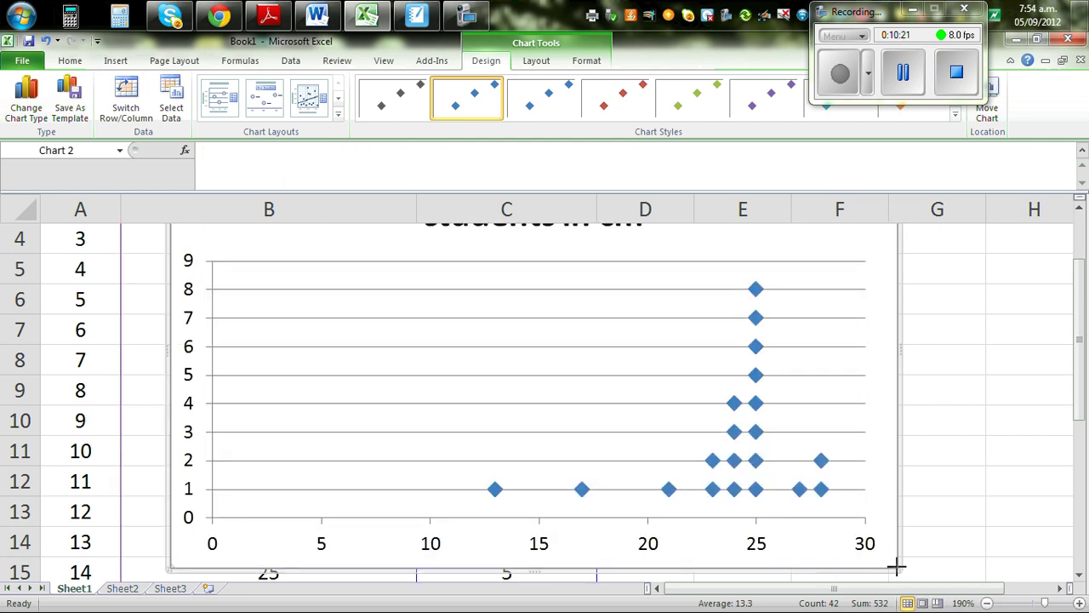
{"action": "left_click_drag", "start_coordinate": [895, 567], "coordinate": [804, 426]}
{"action": "scroll", "coordinate": [1031, 412], "scroll_direction": "up", "scroll_amount": 1}
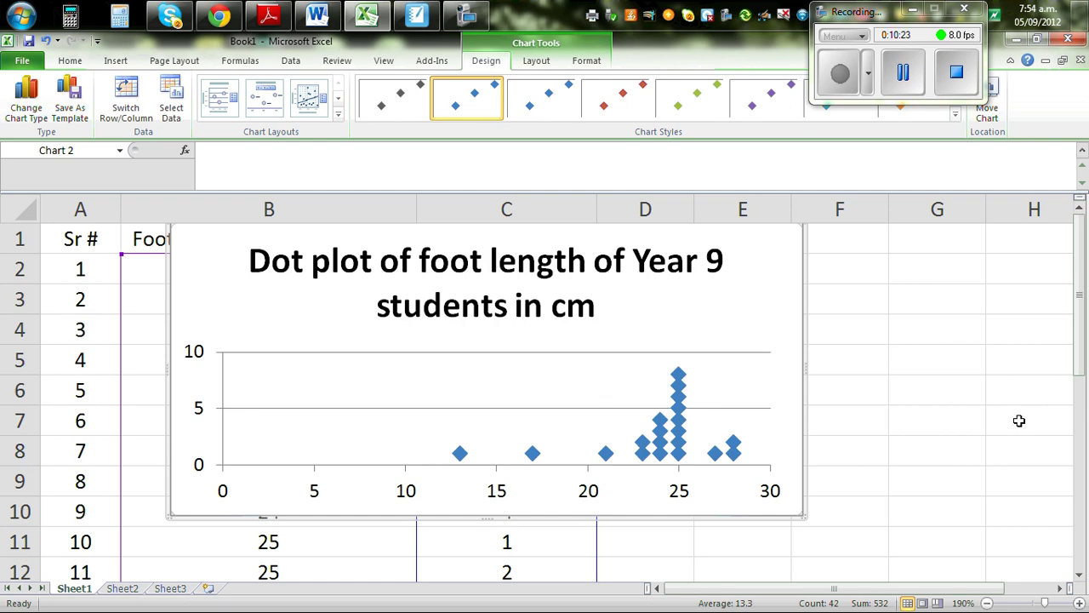
{"action": "scroll", "coordinate": [1021, 428], "scroll_direction": "down", "scroll_amount": 1}
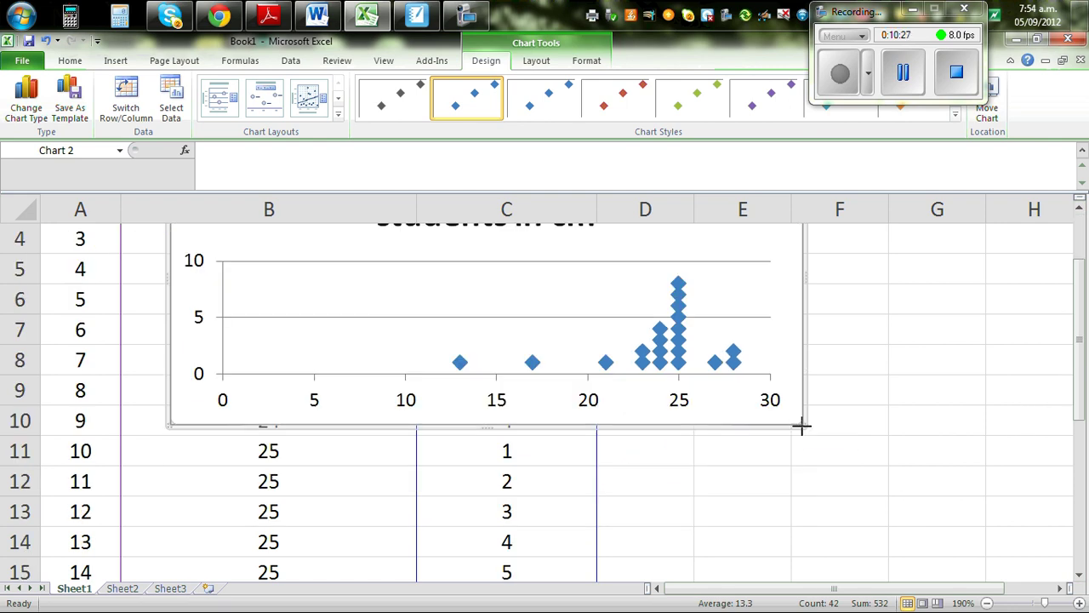
{"action": "left_click_drag", "start_coordinate": [803, 428], "coordinate": [844, 464]}
{"action": "scroll", "coordinate": [956, 455], "scroll_direction": "up", "scroll_amount": 1}
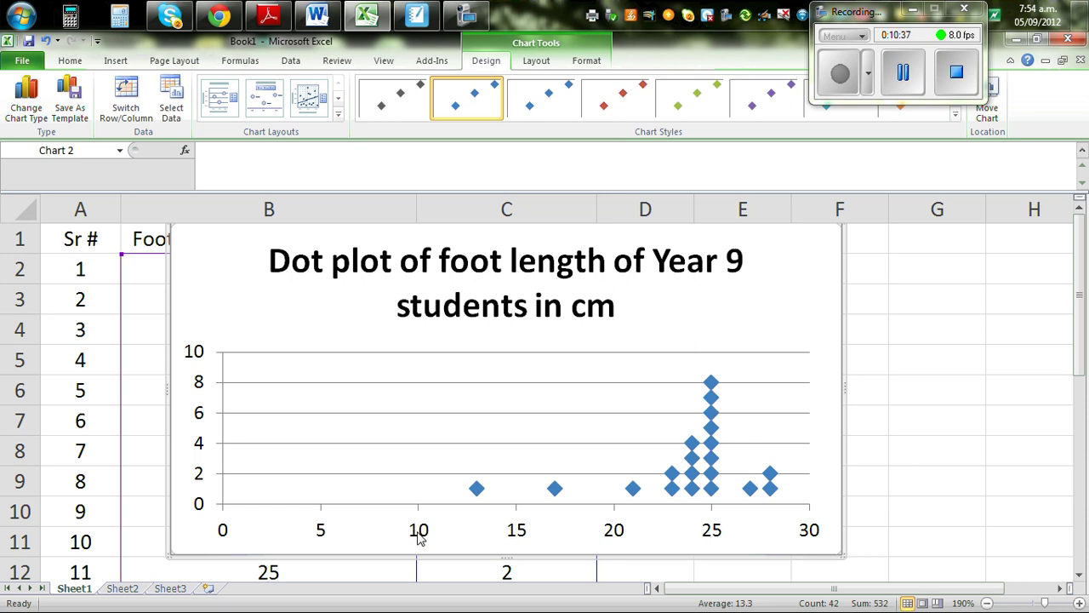
Format the chart's horizontal axis with a fixed minimum of 10 and a fixed maximum of 30.
{"action": "scroll", "coordinate": [920, 431], "scroll_direction": "down", "scroll_amount": 3}
{"action": "scroll", "coordinate": [794, 421], "scroll_direction": "up", "scroll_amount": 1}
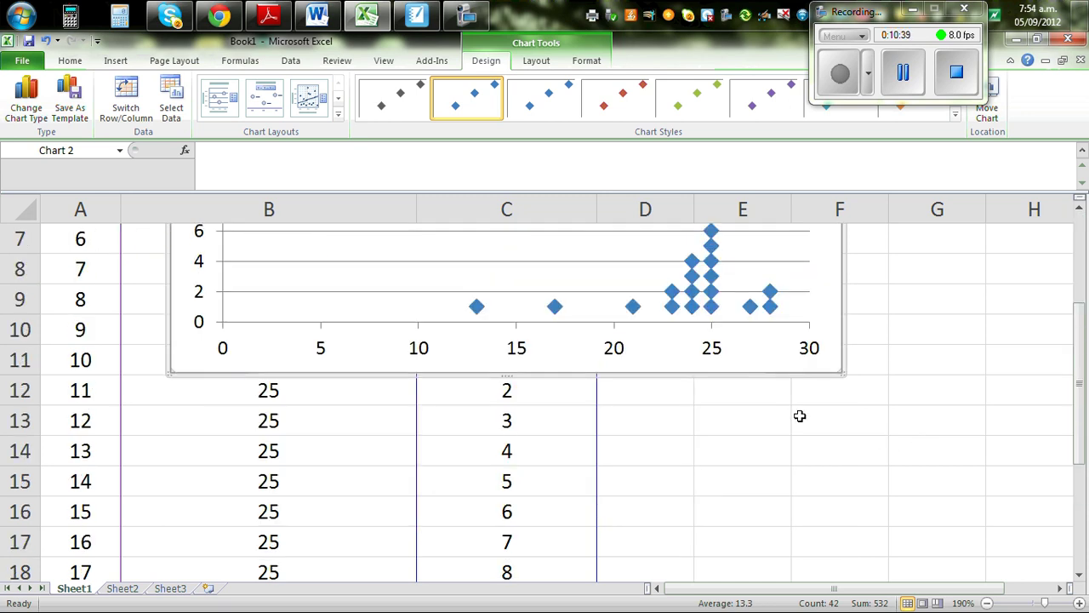
{"action": "right_click", "coordinate": [518, 355]}
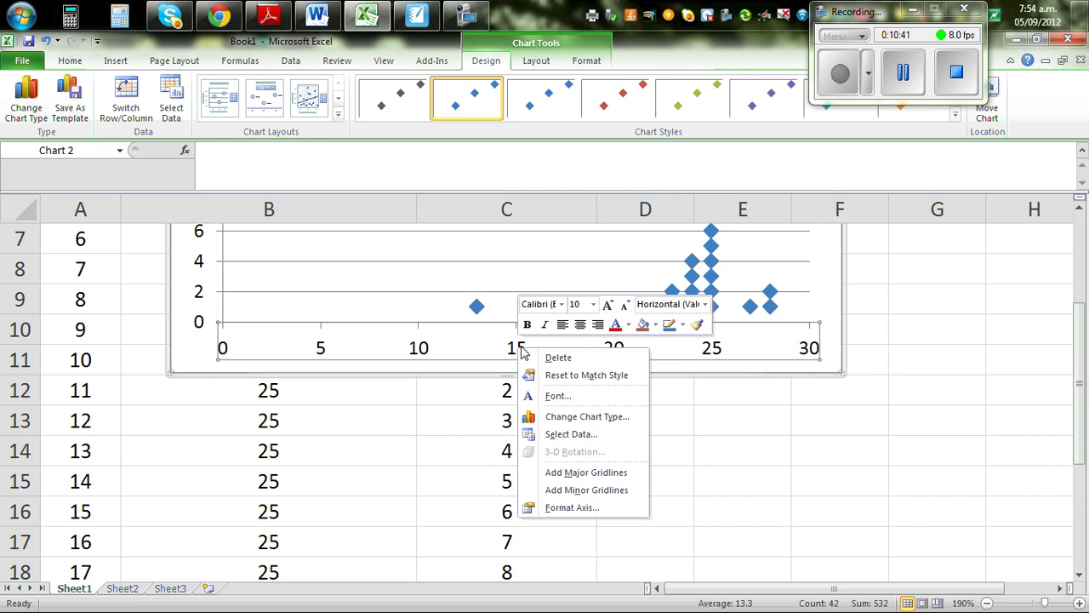
{"action": "left_click", "coordinate": [591, 508]}
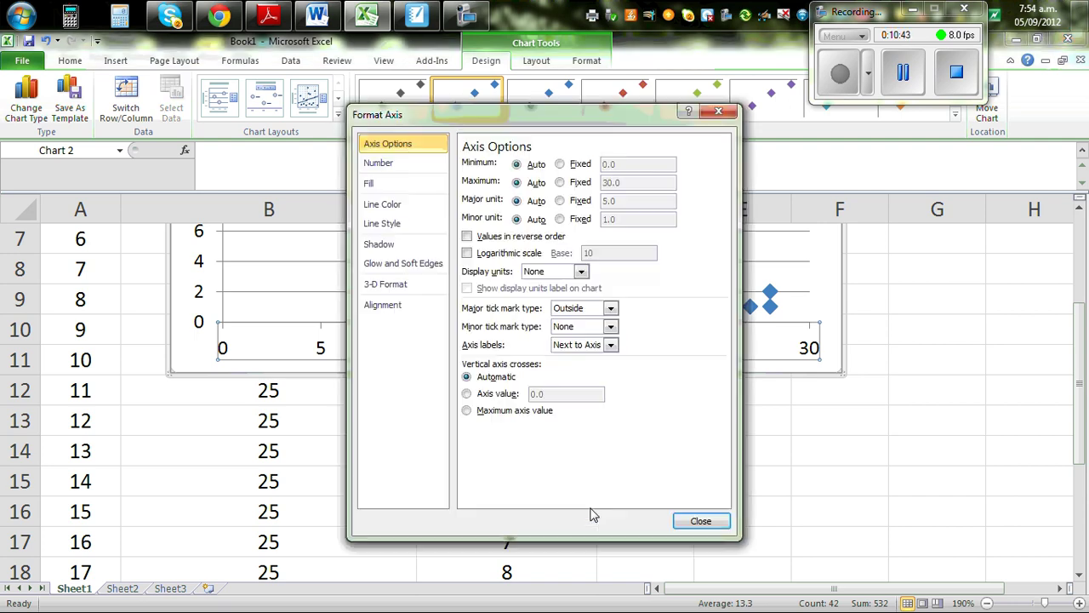
{"action": "left_click", "coordinate": [559, 164]}
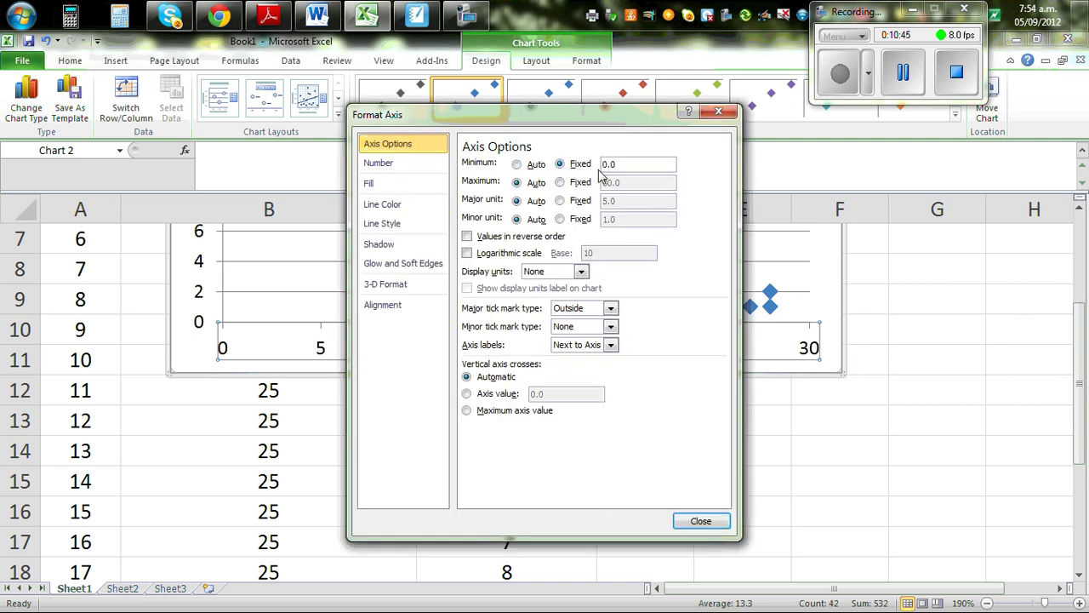
{"action": "left_click_drag", "start_coordinate": [618, 165], "coordinate": [577, 167]}
{"action": "type", "text": "10"}
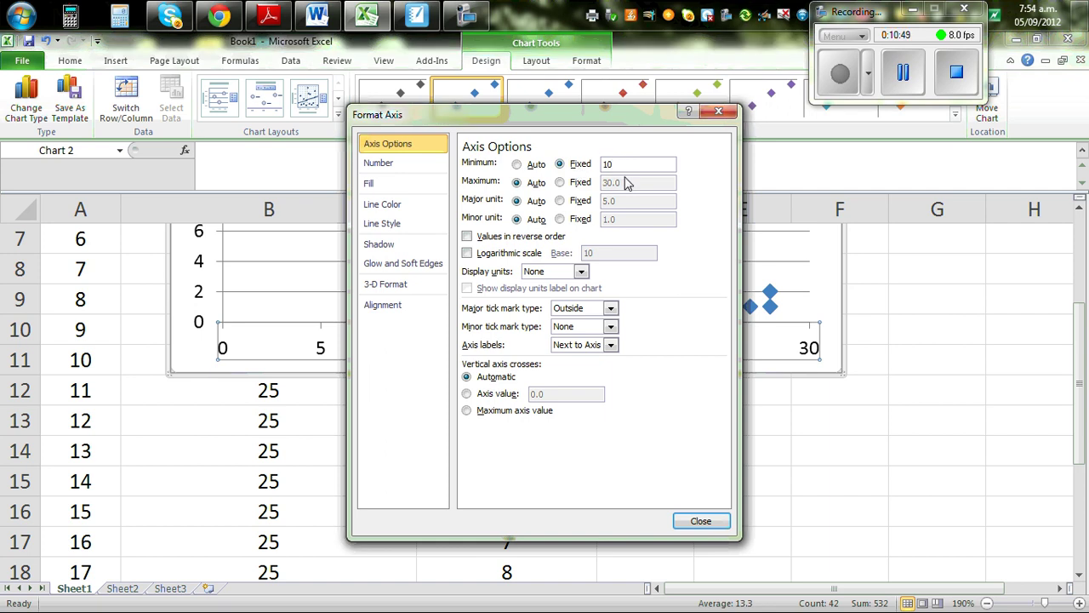
{"action": "left_click", "coordinate": [560, 183]}
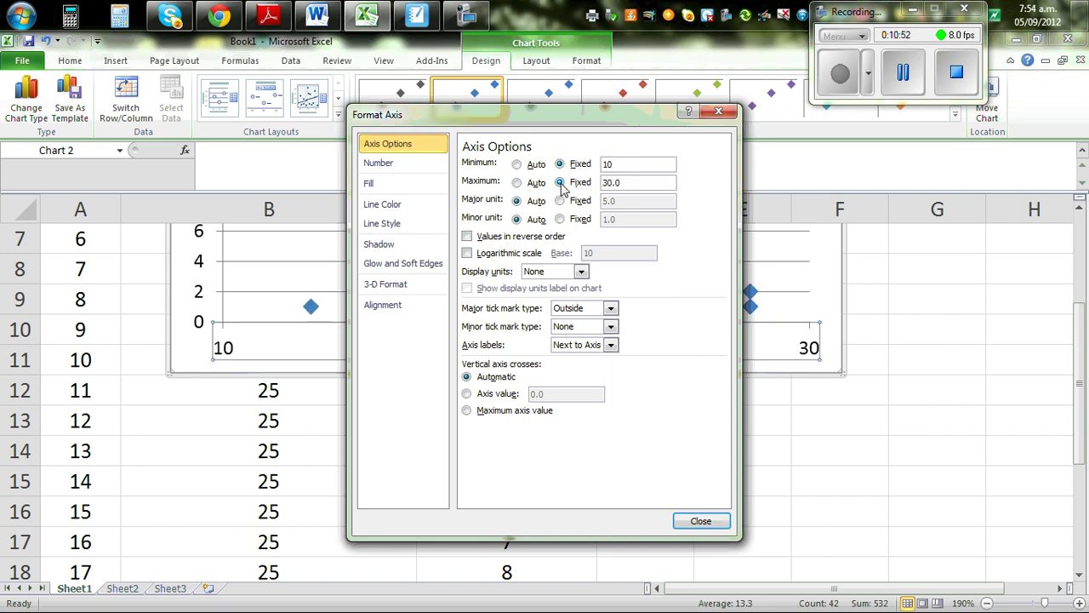
{"action": "left_click", "coordinate": [700, 522]}
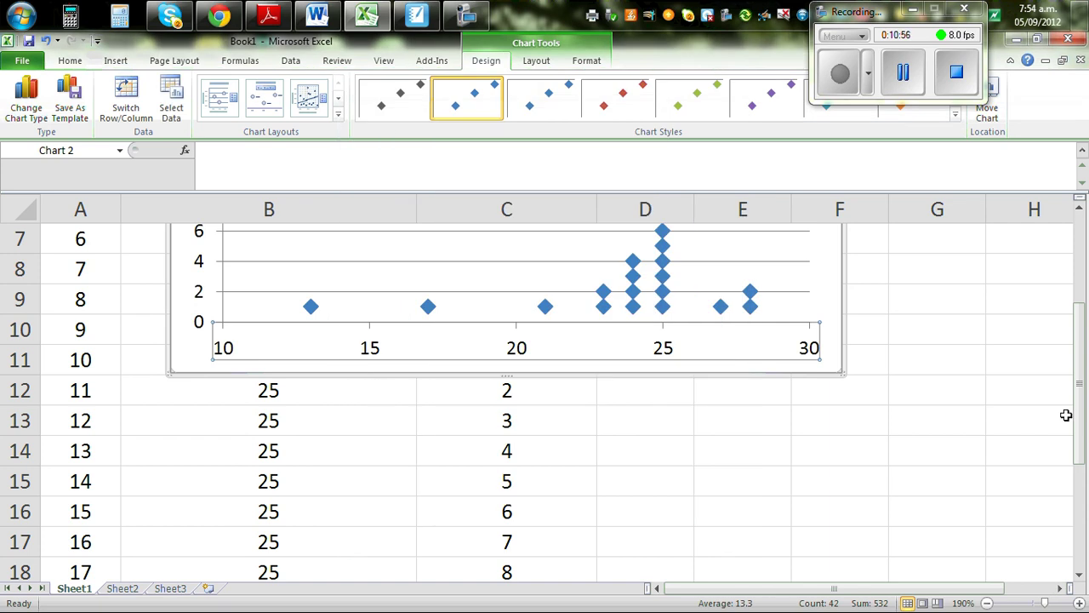
Set the horizontal axis major unit to a fixed value of 1 and deselect the chart.
{"action": "scroll", "coordinate": [1066, 414], "scroll_direction": "up", "scroll_amount": 1}
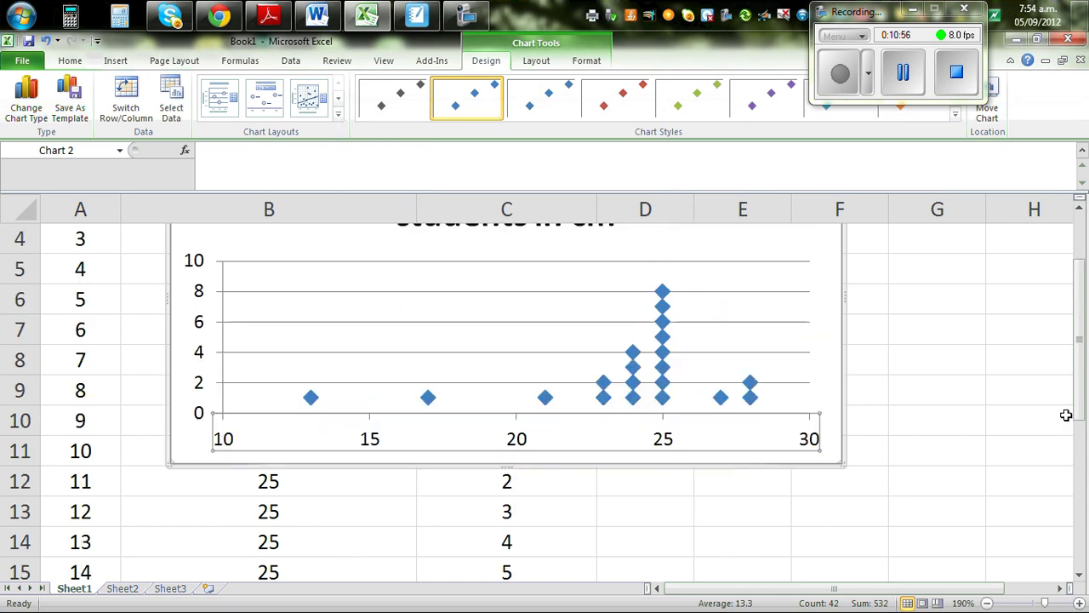
{"action": "right_click", "coordinate": [518, 441]}
{"action": "left_click", "coordinate": [572, 598]}
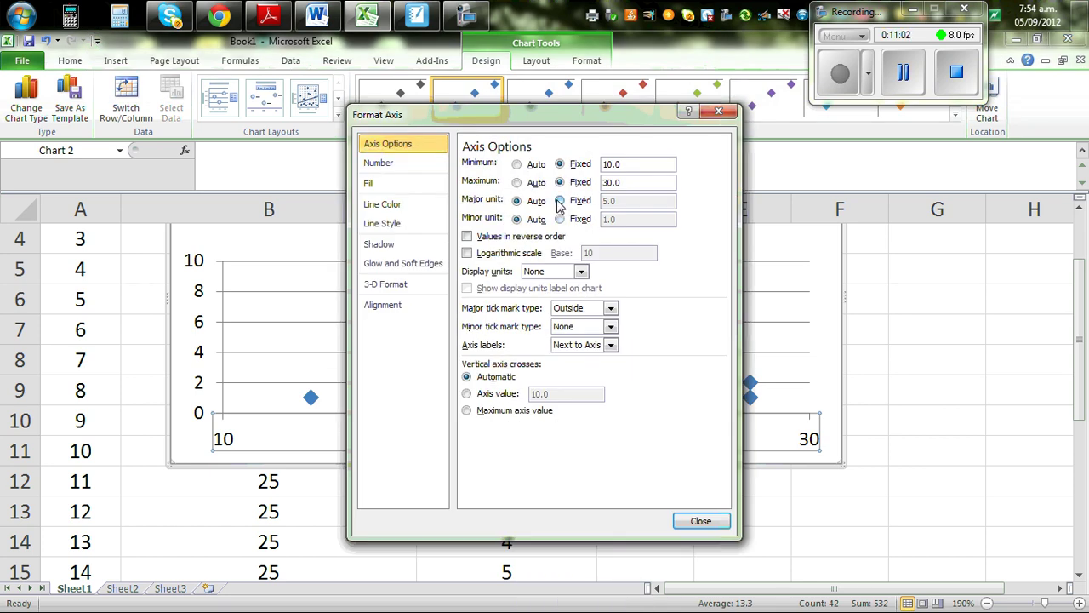
{"action": "left_click", "coordinate": [560, 201]}
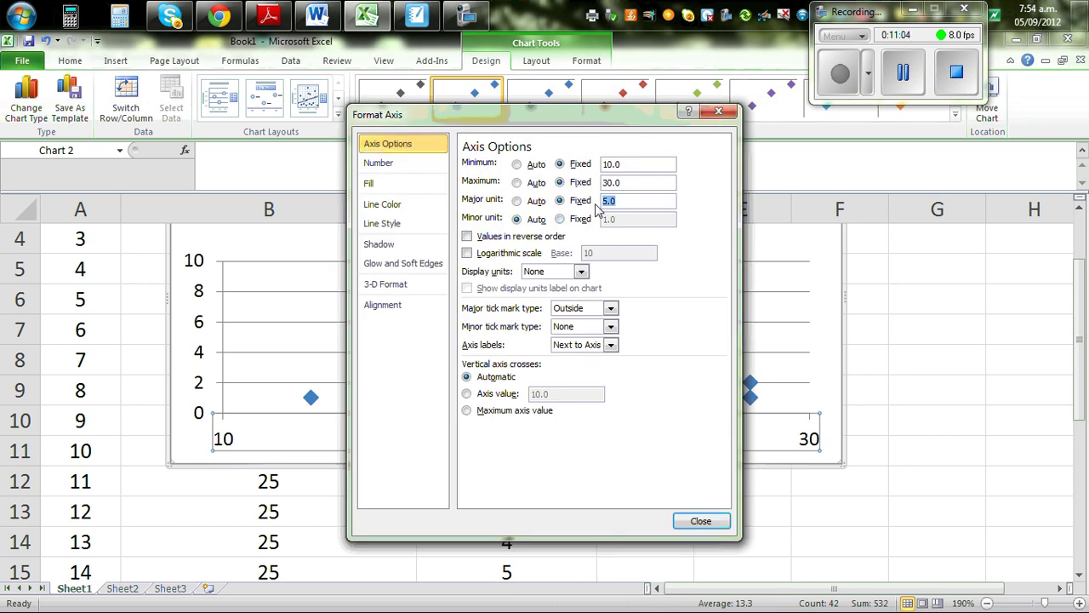
{"action": "type", "text": "1"}
{"action": "left_click", "coordinate": [698, 521]}
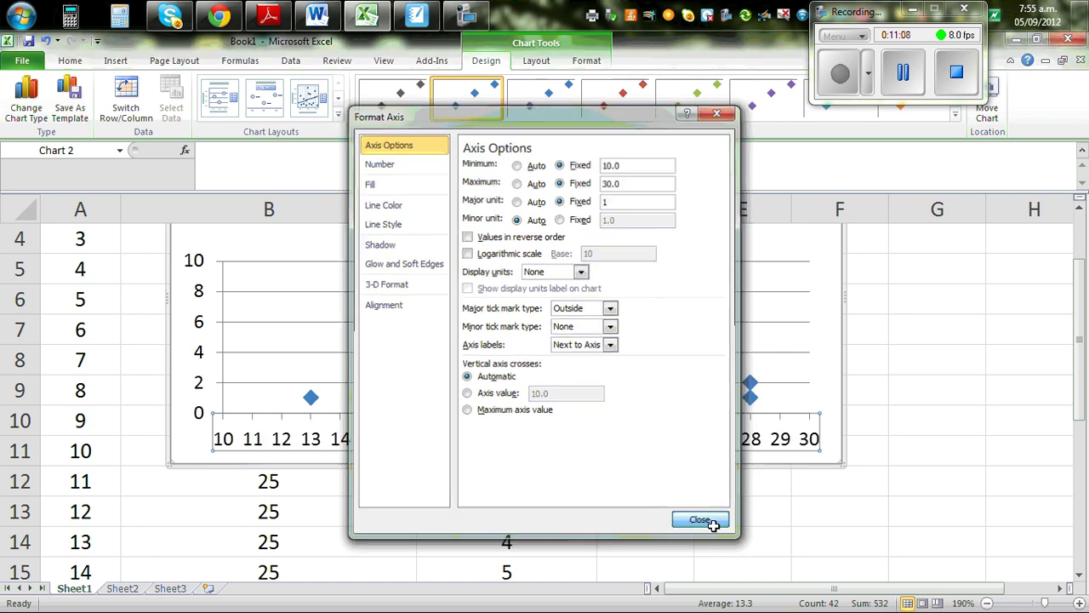
{"action": "left_click", "coordinate": [969, 464]}
Examine the plotted points on the dot plot against the foot lengths along the horizontal axis.
{"action": "scroll", "coordinate": [641, 542], "scroll_direction": "up", "scroll_amount": 1}
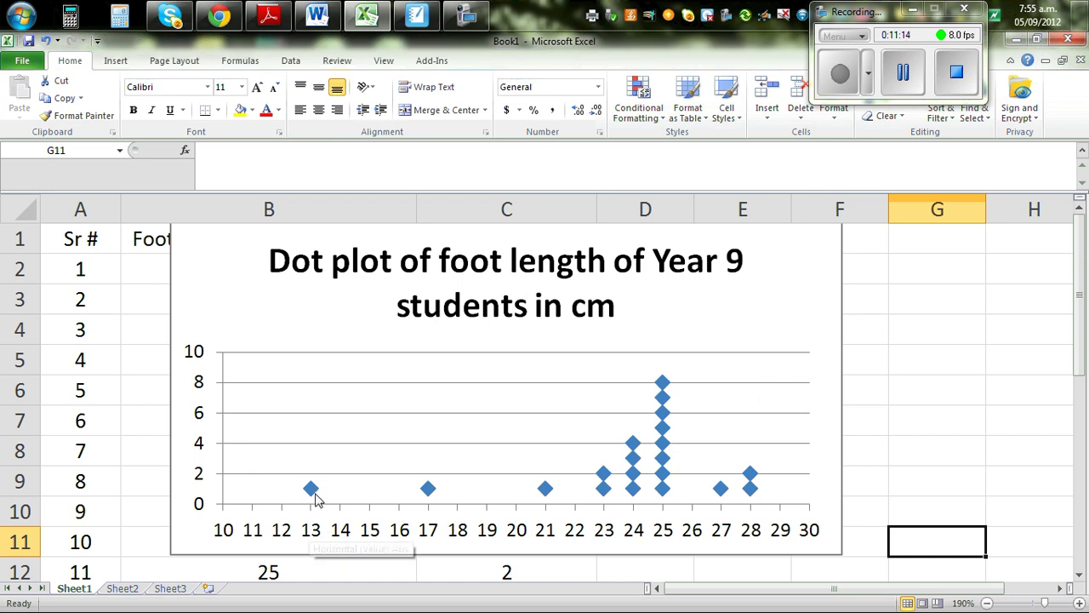
{"action": "mouse_move", "coordinate": [315, 497]}
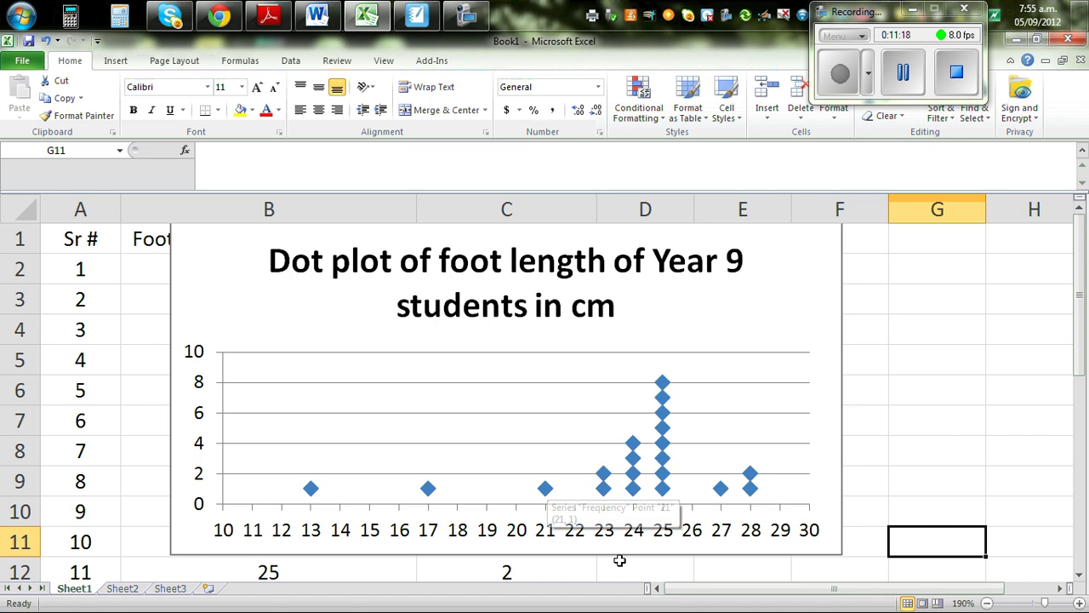
{"action": "mouse_move", "coordinate": [663, 495]}
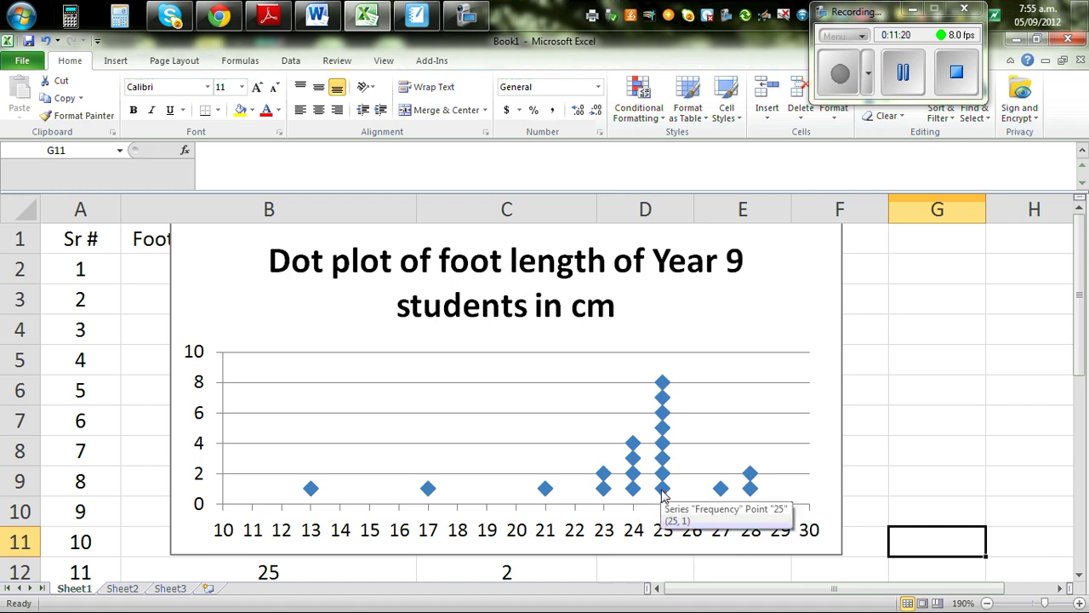